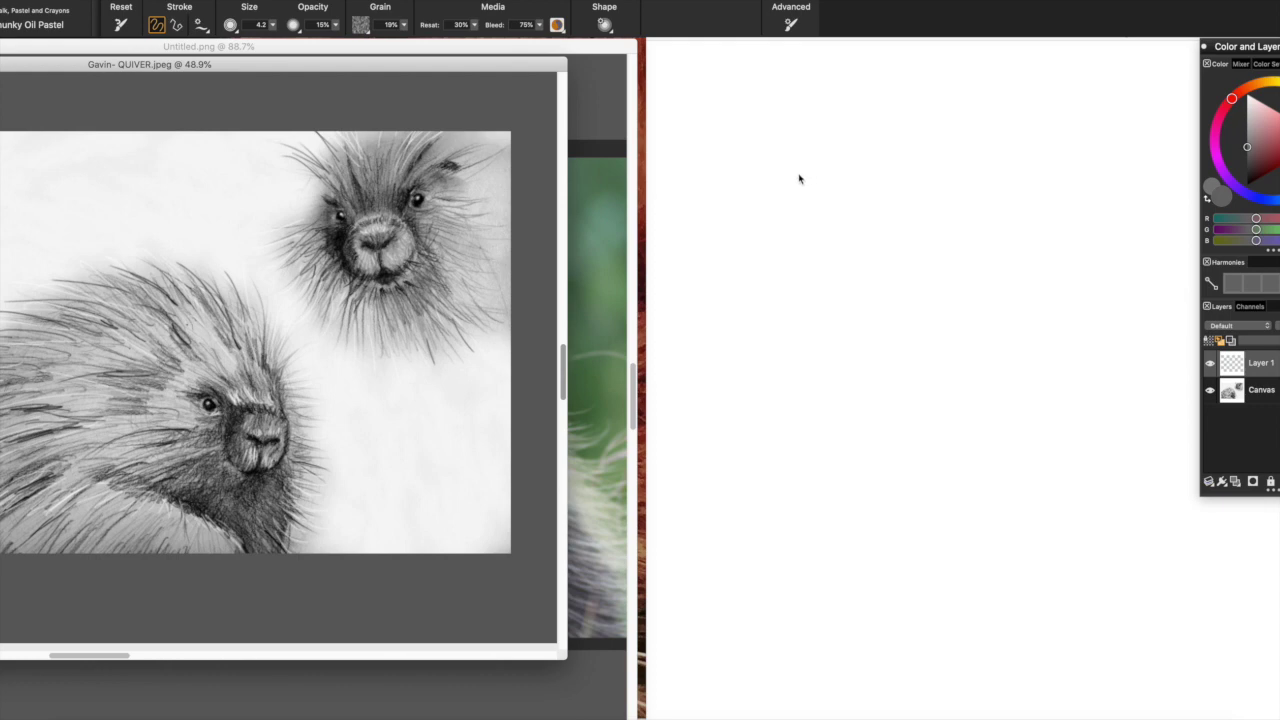
# - Draw large overlapping freehand ovals across the blank canvas as a warm-up and clear them
pyautogui.moveTo(791, 177)
pyautogui.mouseDown()
pyautogui.moveTo(907, 156)
pyautogui.moveTo(939, 230)
pyautogui.moveTo(826, 269)
pyautogui.moveTo(846, 171)
pyautogui.mouseUp()
pyautogui.moveTo(972, 122)
pyautogui.mouseDown()
pyautogui.moveTo(1118, 228)
pyautogui.moveTo(962, 127)
pyautogui.mouseUp()
pyautogui.moveTo(730, 367)
pyautogui.mouseDown()
pyautogui.moveTo(862, 478)
pyautogui.moveTo(720, 392)
pyautogui.mouseUp()
pyautogui.moveTo(914, 250)
pyautogui.mouseDown()
pyautogui.moveTo(1040, 390)
pyautogui.moveTo(825, 345)
pyautogui.mouseUp()
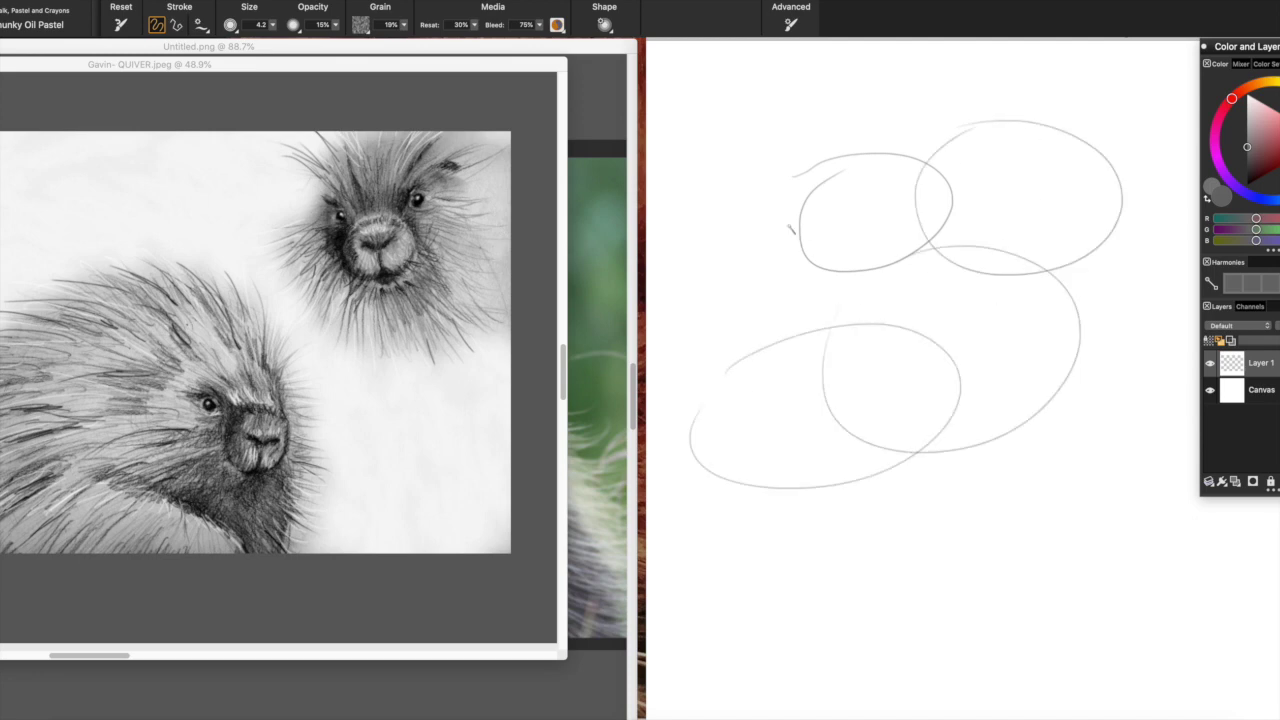
pyautogui.moveTo(760, 226)
pyautogui.mouseDown()
pyautogui.moveTo(947, 310)
pyautogui.moveTo(840, 215)
pyautogui.mouseUp()
pyautogui.moveTo(883, 86)
pyautogui.mouseDown()
pyautogui.moveTo(790, 119)
pyautogui.moveTo(932, 220)
pyautogui.moveTo(948, 78)
pyautogui.mouseUp()
pyautogui.moveTo(960, 165)
pyautogui.mouseDown()
pyautogui.moveTo(1106, 209)
pyautogui.moveTo(900, 170)
pyautogui.mouseUp()
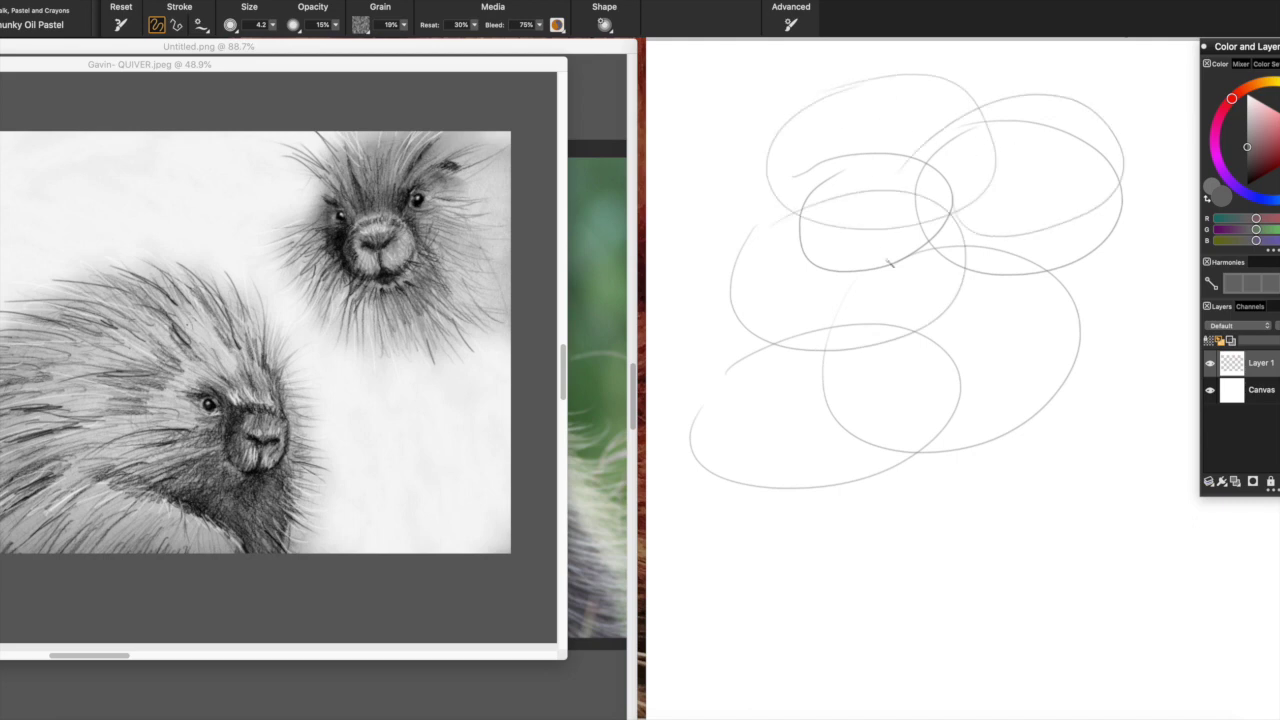
pyautogui.moveTo(818, 588)
pyautogui.mouseDown()
pyautogui.moveTo(1030, 497)
pyautogui.moveTo(900, 508)
pyautogui.mouseUp()
pyautogui.moveTo(758, 442)
pyautogui.mouseDown()
pyautogui.moveTo(934, 540)
pyautogui.moveTo(800, 423)
pyautogui.mouseUp()
pyautogui.moveTo(772, 322)
pyautogui.mouseDown()
pyautogui.moveTo(1008, 298)
pyautogui.moveTo(846, 272)
pyautogui.moveTo(1104, 236)
pyautogui.moveTo(905, 172)
pyautogui.mouseUp()
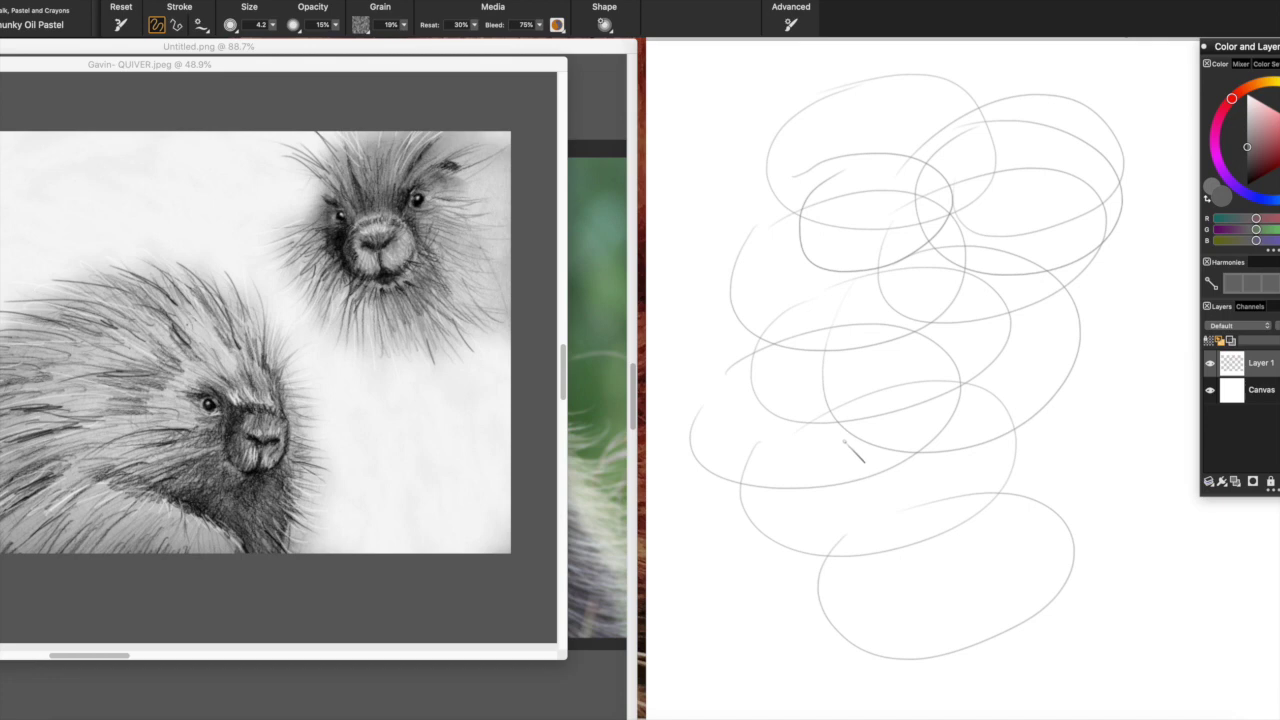
pyautogui.press('super+a')
pyautogui.press('BackSpace')
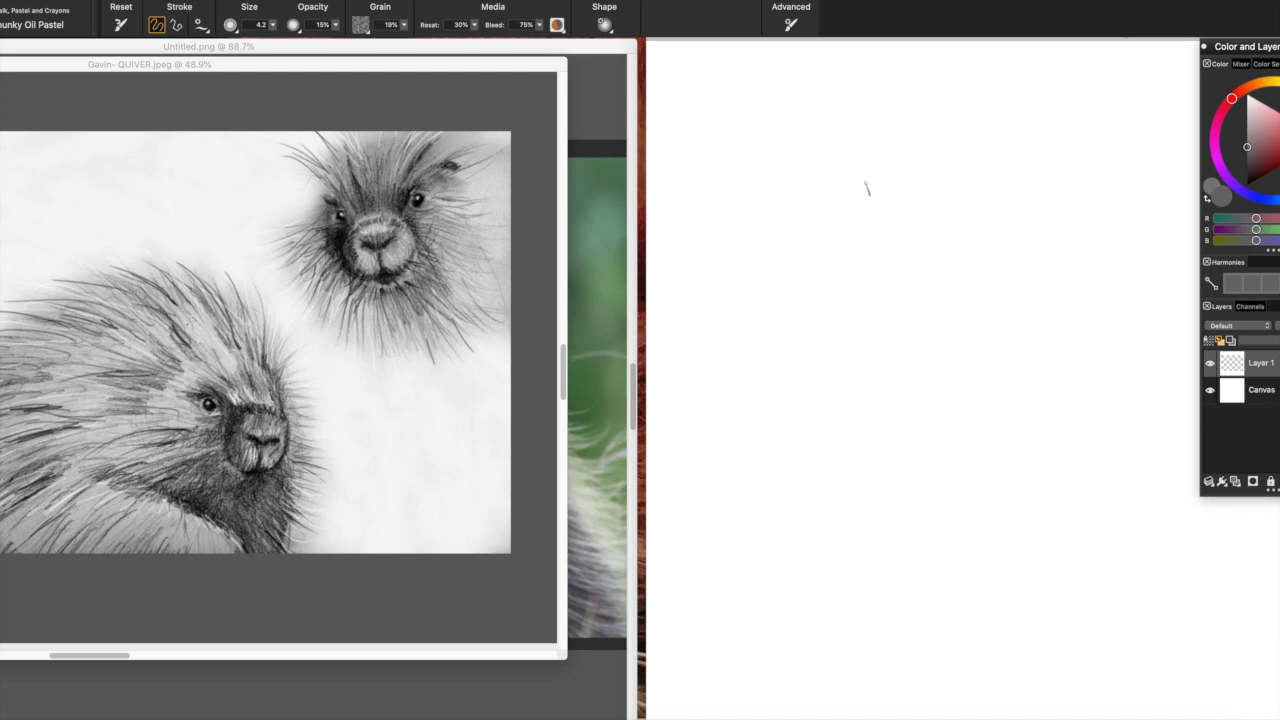
# - Practise repeated continuous figure-eight loops on the upper part of the canvas and clear them
pyautogui.moveTo(870, 234)
pyautogui.mouseDown()
pyautogui.moveTo(810, 232)
pyautogui.moveTo(816, 304)
pyautogui.moveTo(896, 233)
pyautogui.moveTo(983, 218)
pyautogui.moveTo(952, 281)
pyautogui.moveTo(884, 234)
pyautogui.moveTo(799, 244)
pyautogui.moveTo(847, 287)
pyautogui.moveTo(938, 199)
pyautogui.moveTo(1007, 226)
pyautogui.moveTo(947, 286)
pyautogui.moveTo(839, 228)
pyautogui.moveTo(763, 280)
pyautogui.moveTo(878, 256)
pyautogui.moveTo(954, 178)
pyautogui.moveTo(1003, 256)
pyautogui.moveTo(915, 256)
pyautogui.moveTo(806, 221)
pyautogui.moveTo(776, 295)
pyautogui.moveTo(913, 236)
pyautogui.moveTo(993, 175)
pyautogui.moveTo(986, 271)
pyautogui.moveTo(871, 228)
pyautogui.moveTo(750, 258)
pyautogui.moveTo(855, 282)
pyautogui.moveTo(958, 161)
pyautogui.moveTo(1035, 219)
pyautogui.moveTo(908, 243)
pyautogui.moveTo(783, 208)
pyautogui.moveTo(836, 292)
pyautogui.moveTo(942, 175)
pyautogui.moveTo(1027, 223)
pyautogui.moveTo(915, 250)
pyautogui.moveTo(787, 206)
pyautogui.moveTo(796, 293)
pyautogui.moveTo(918, 203)
pyautogui.moveTo(1016, 178)
pyautogui.moveTo(965, 270)
pyautogui.moveTo(851, 198)
pyautogui.moveTo(766, 262)
pyautogui.moveTo(874, 268)
pyautogui.moveTo(961, 158)
pyautogui.moveTo(1032, 213)
pyautogui.moveTo(926, 260)
pyautogui.moveTo(813, 188)
pyautogui.moveTo(763, 274)
pyautogui.moveTo(986, 148)
pyautogui.moveTo(1025, 245)
pyautogui.moveTo(773, 203)
pyautogui.moveTo(803, 307)
pyautogui.moveTo(1000, 155)
pyautogui.moveTo(1017, 250)
pyautogui.moveTo(882, 235)
pyautogui.moveTo(778, 200)
pyautogui.moveTo(820, 292)
pyautogui.moveTo(920, 190)
pyautogui.moveTo(1019, 178)
pyautogui.moveTo(970, 278)
pyautogui.moveTo(843, 203)
pyautogui.moveTo(763, 244)
pyautogui.moveTo(860, 272)
pyautogui.moveTo(950, 156)
pyautogui.moveTo(1038, 195)
pyautogui.moveTo(940, 265)
pyautogui.moveTo(818, 193)
pyautogui.moveTo(760, 240)
pyautogui.moveTo(880, 268)
pyautogui.moveTo(960, 158)
pyautogui.moveTo(1035, 193)
pyautogui.moveTo(945, 265)
pyautogui.moveTo(820, 195)
pyautogui.moveTo(758, 250)
pyautogui.moveTo(847, 272)
pyautogui.moveTo(938, 156)
pyautogui.moveTo(912, 262)
pyautogui.moveTo(790, 282)
pyautogui.moveTo(960, 152)
pyautogui.moveTo(935, 250)
pyautogui.moveTo(775, 268)
pyautogui.moveTo(985, 150)
pyautogui.moveTo(848, 200)
pyautogui.moveTo(885, 272)
pyautogui.mouseUp()
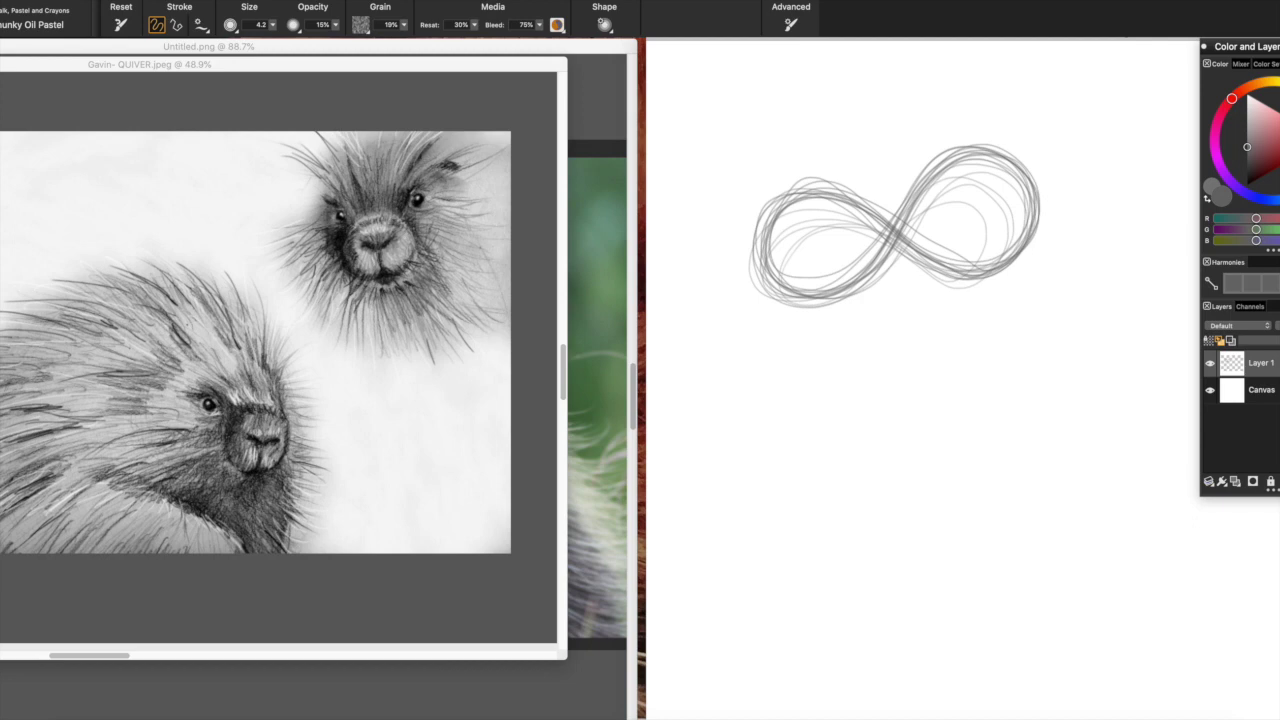
pyautogui.press('BackSpace')
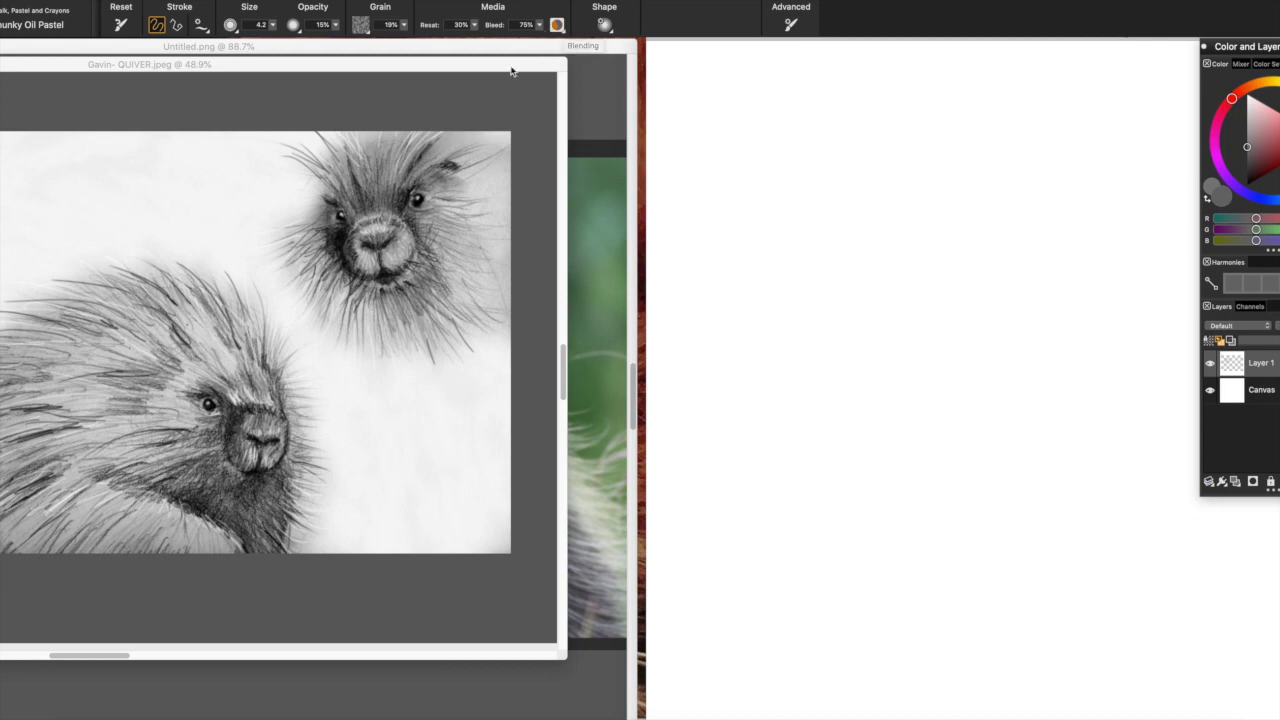
# - Bring the Untitled.png porcupine photo in front of the pencil sketch reference and align its window beside the blank canvas
pyautogui.moveTo(537, 73); pyautogui.dragTo(624, 102)
pyautogui.moveTo(118, 104); pyautogui.dragTo(140, 170)
pyautogui.click(323, 69)
pyautogui.moveTo(666, 161); pyautogui.dragTo(630, 162)
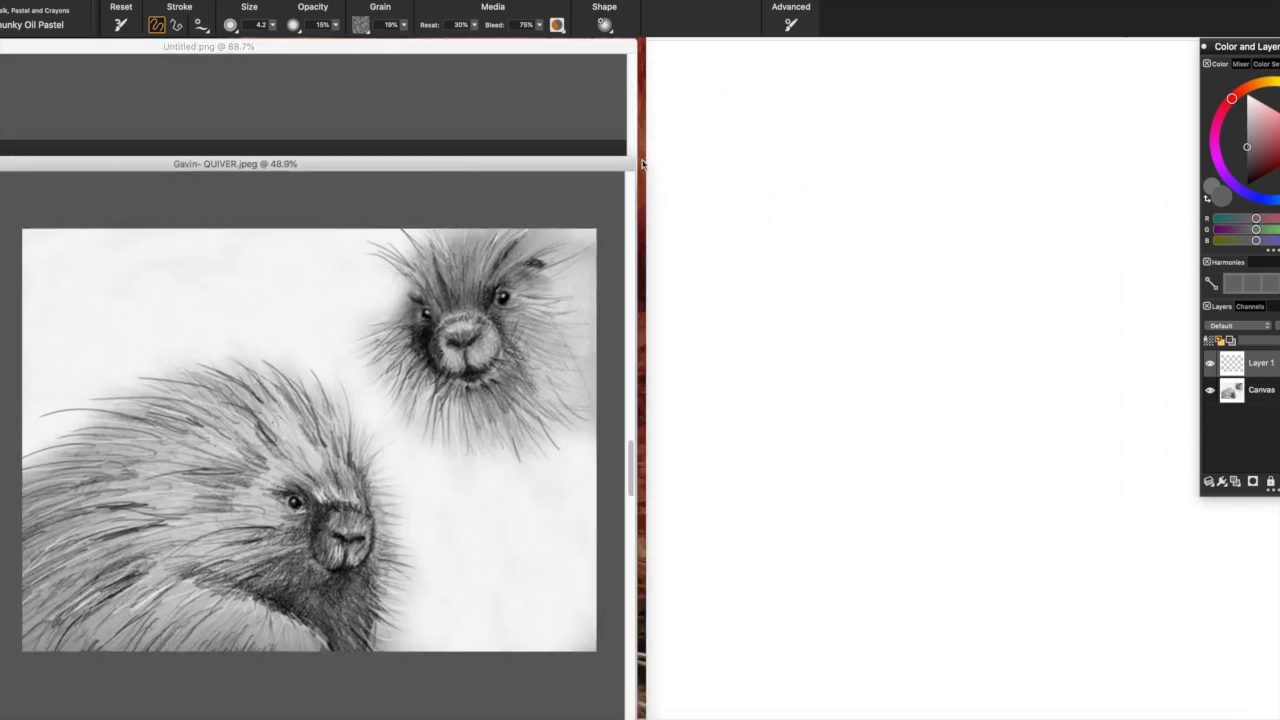
pyautogui.click(594, 89)
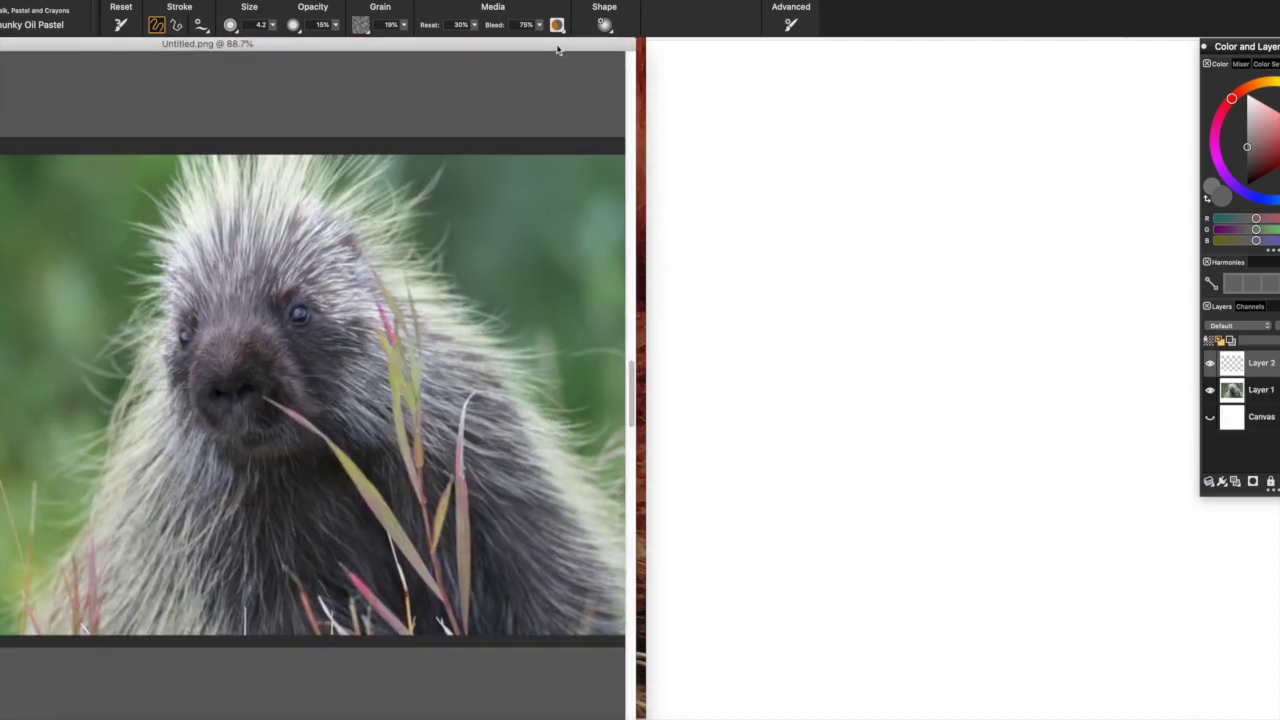
pyautogui.moveTo(575, 46); pyautogui.dragTo(583, 43)
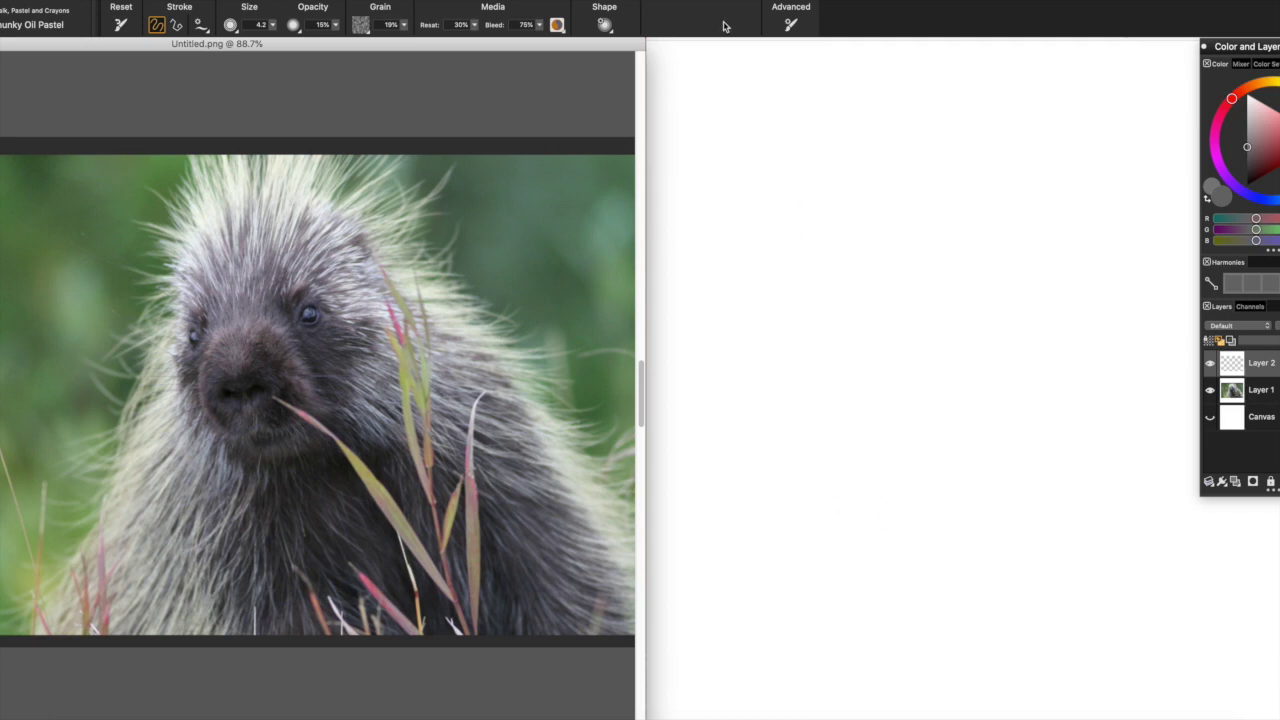
# - Handwrite the heading "Action line." along the upper edge of the blank canvas
pyautogui.click(700, 73)
pyautogui.moveTo(702, 69); pyautogui.dragTo(697, 102)
pyautogui.moveTo(704, 69)
pyautogui.mouseDown()
pyautogui.moveTo(714, 103)
pyautogui.moveTo(714, 87)
pyautogui.moveTo(744, 102)
pyautogui.mouseUp()
pyautogui.moveTo(760, 67)
pyautogui.mouseDown()
pyautogui.moveTo(765, 97)
pyautogui.moveTo(813, 78)
pyautogui.moveTo(881, 92)
pyautogui.moveTo(964, 85)
pyautogui.mouseUp()
pyautogui.click(897, 76)
pyautogui.click(897, 88)
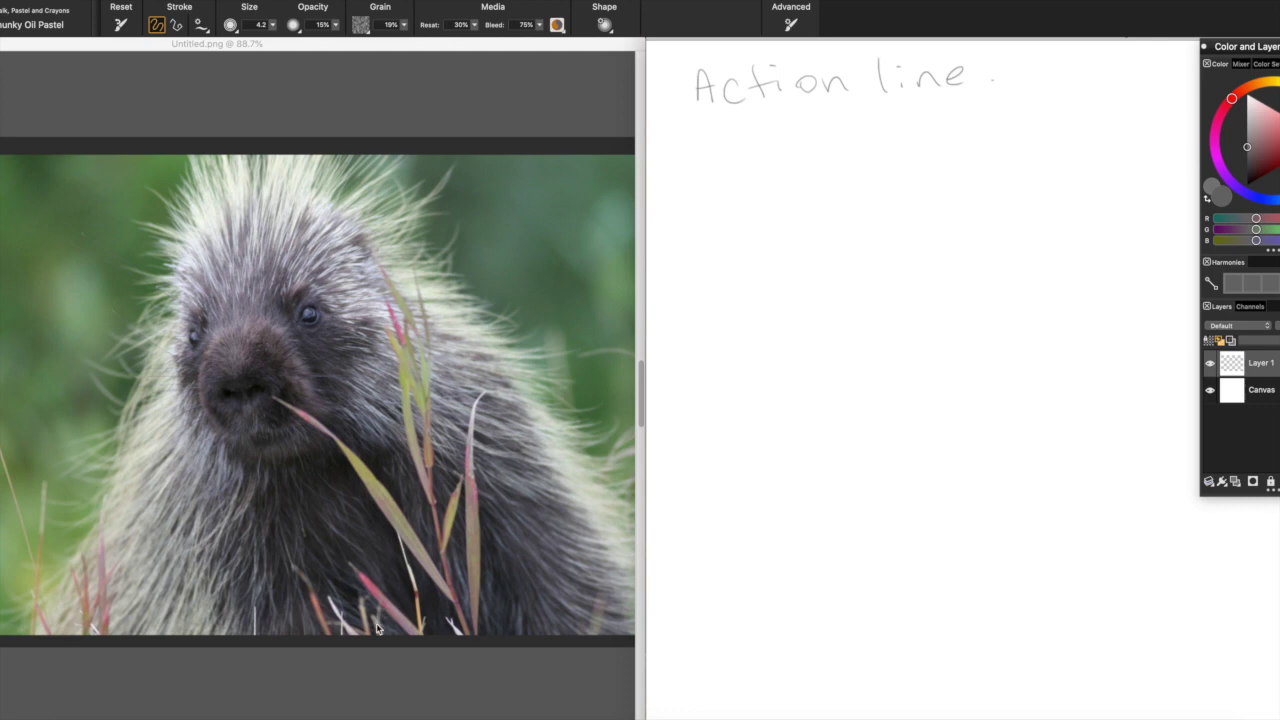
# - Try a curved action line running from the porcupine's crown down through its body on the photo, and undo it
pyautogui.click(224, 164)
pyautogui.moveTo(224, 164)
pyautogui.mouseDown()
pyautogui.moveTo(334, 424)
pyautogui.moveTo(400, 645)
pyautogui.mouseUp()
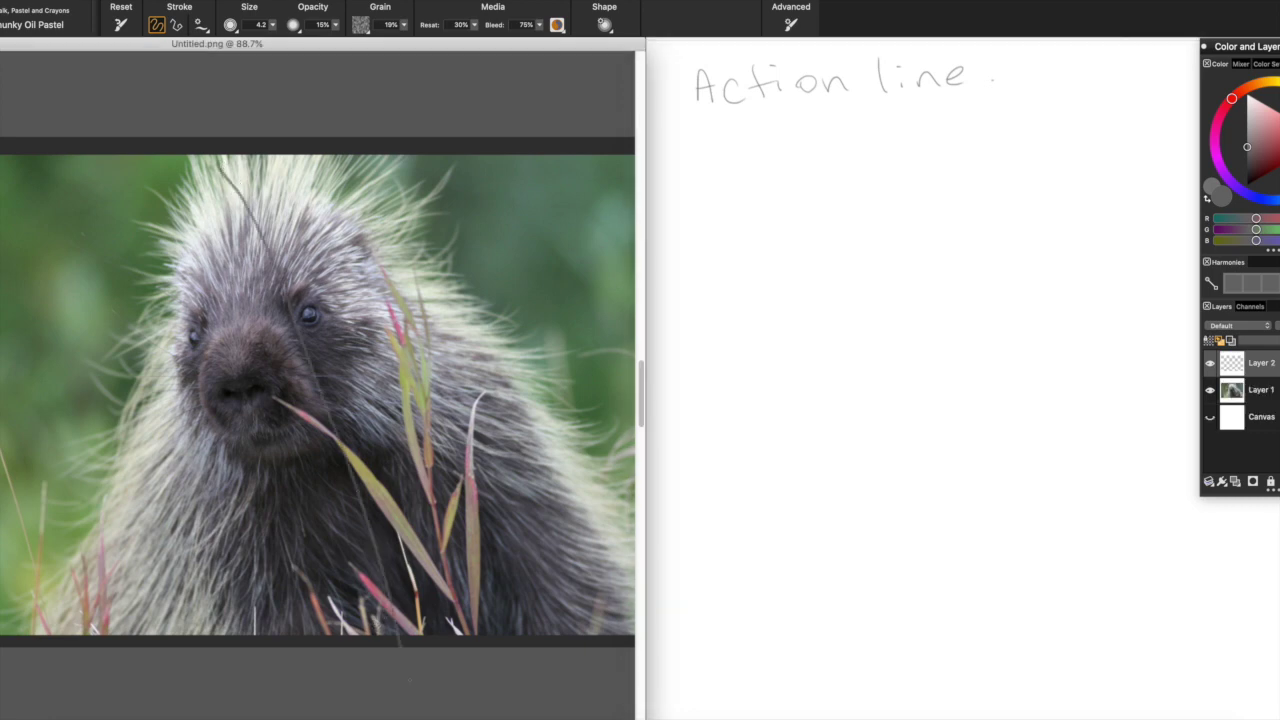
pyautogui.moveTo(205, 155)
pyautogui.mouseDown()
pyautogui.moveTo(266, 238)
pyautogui.moveTo(418, 661)
pyautogui.mouseUp()
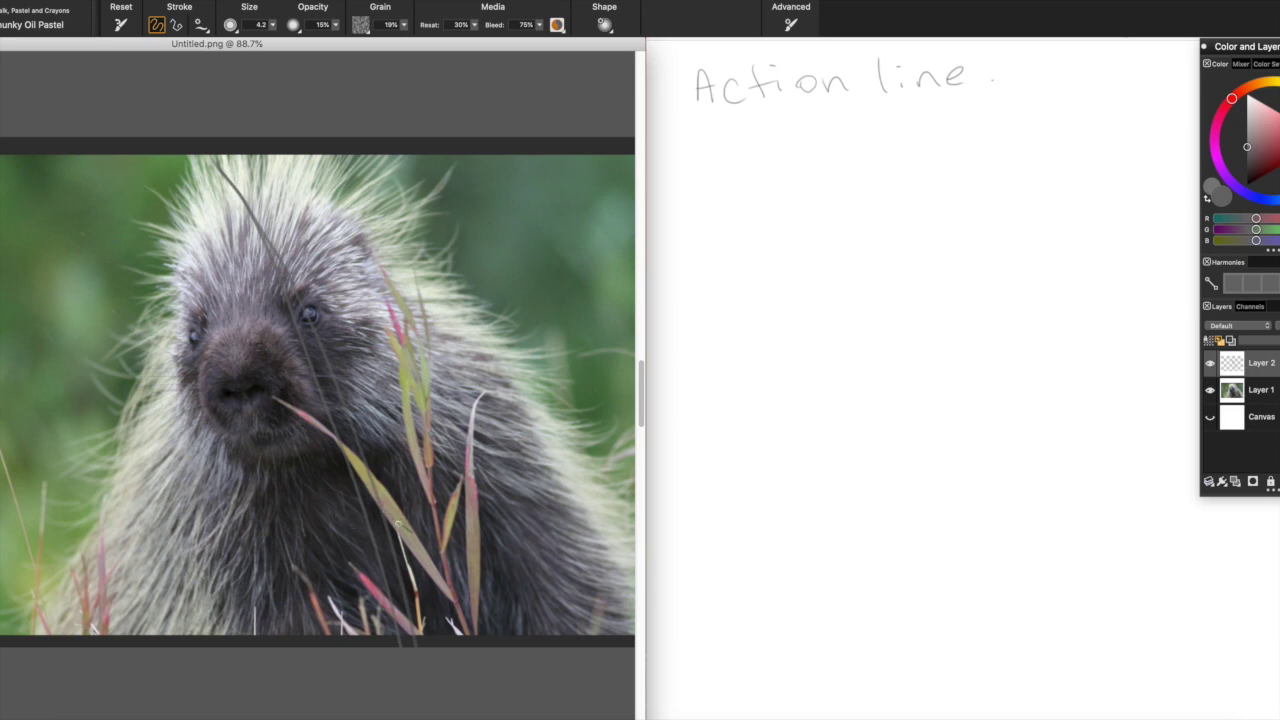
pyautogui.press('super+z')
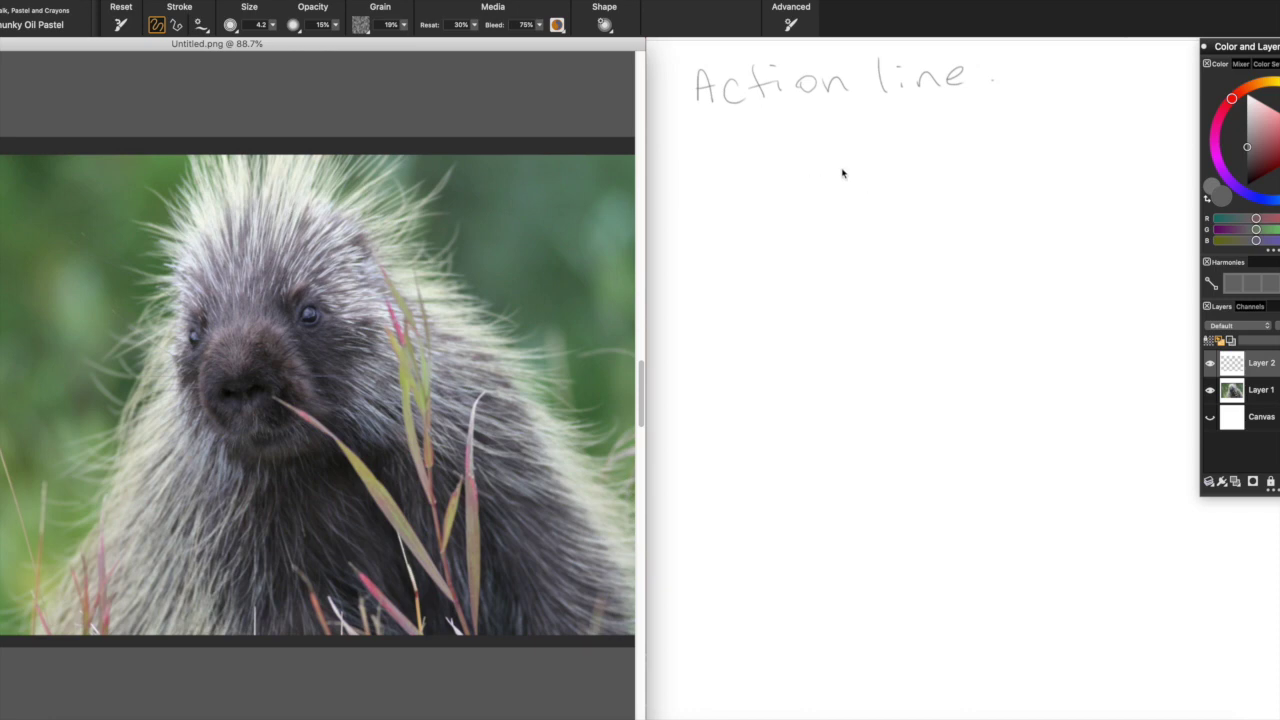
# - Sketch three stacked circles with a simple face and a near-vertical action line through them below the heading
pyautogui.moveTo(846, 219)
pyautogui.mouseDown()
pyautogui.moveTo(846, 187)
pyautogui.moveTo(812, 255)
pyautogui.moveTo(844, 224)
pyautogui.mouseUp()
pyautogui.moveTo(828, 279); pyautogui.dragTo(860, 272)
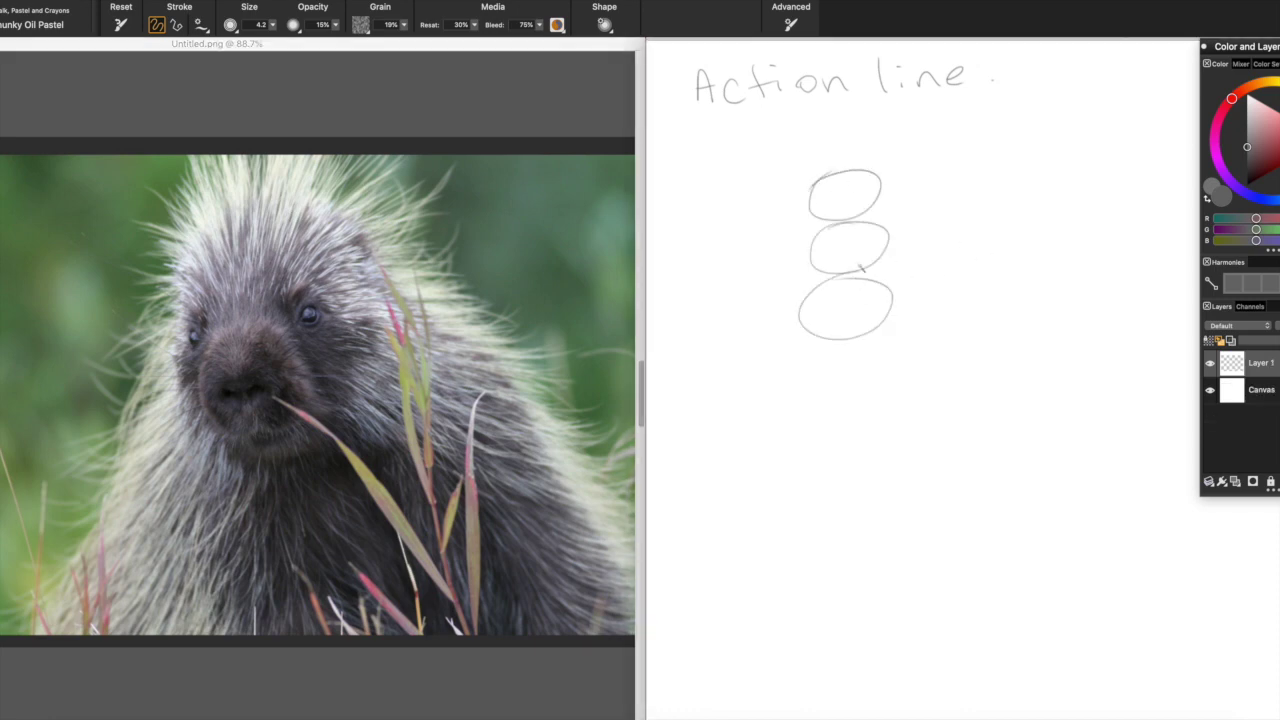
pyautogui.moveTo(840, 208); pyautogui.dragTo(880, 195)
pyautogui.moveTo(847, 118); pyautogui.dragTo(872, 393)
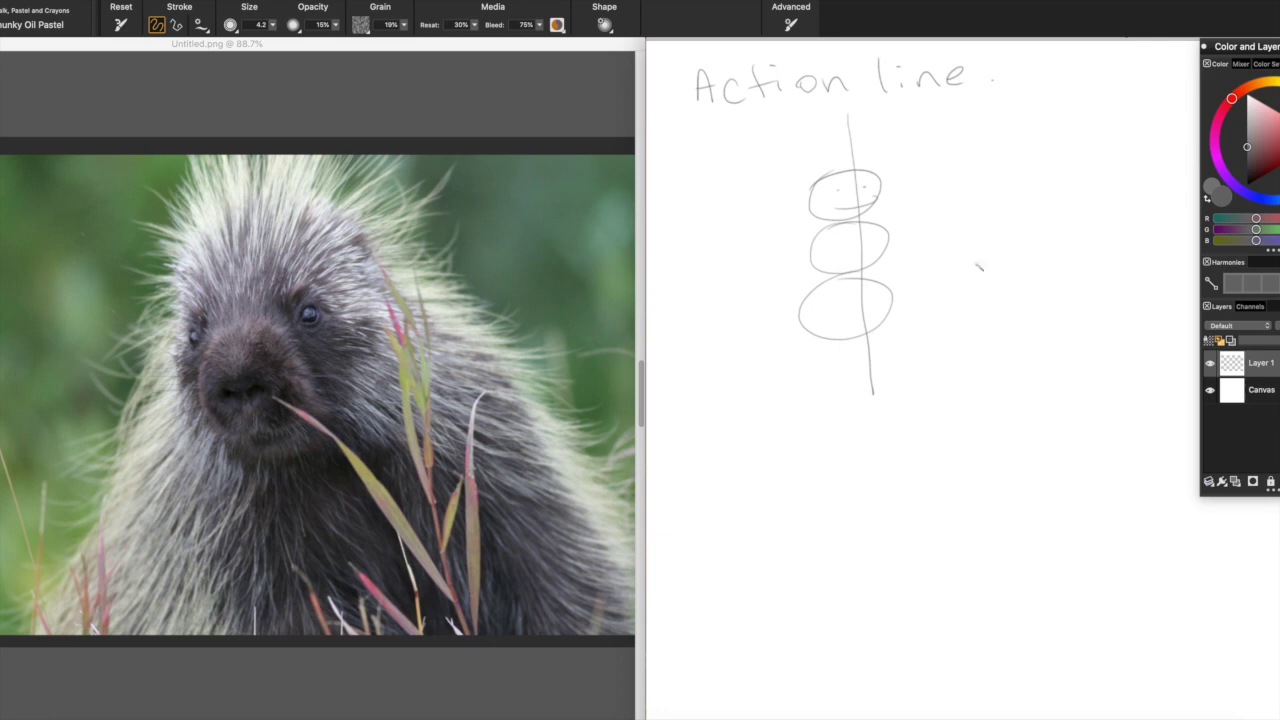
# - Sketch a leaning three-circle figure along a diagonal action line beside the upright one, adding its arms and legs
pyautogui.moveTo(1099, 156); pyautogui.dragTo(957, 340)
pyautogui.moveTo(1058, 182)
pyautogui.mouseDown()
pyautogui.moveTo(1076, 248)
pyautogui.moveTo(1044, 249)
pyautogui.moveTo(1000, 330)
pyautogui.moveTo(1018, 270)
pyautogui.mouseUp()
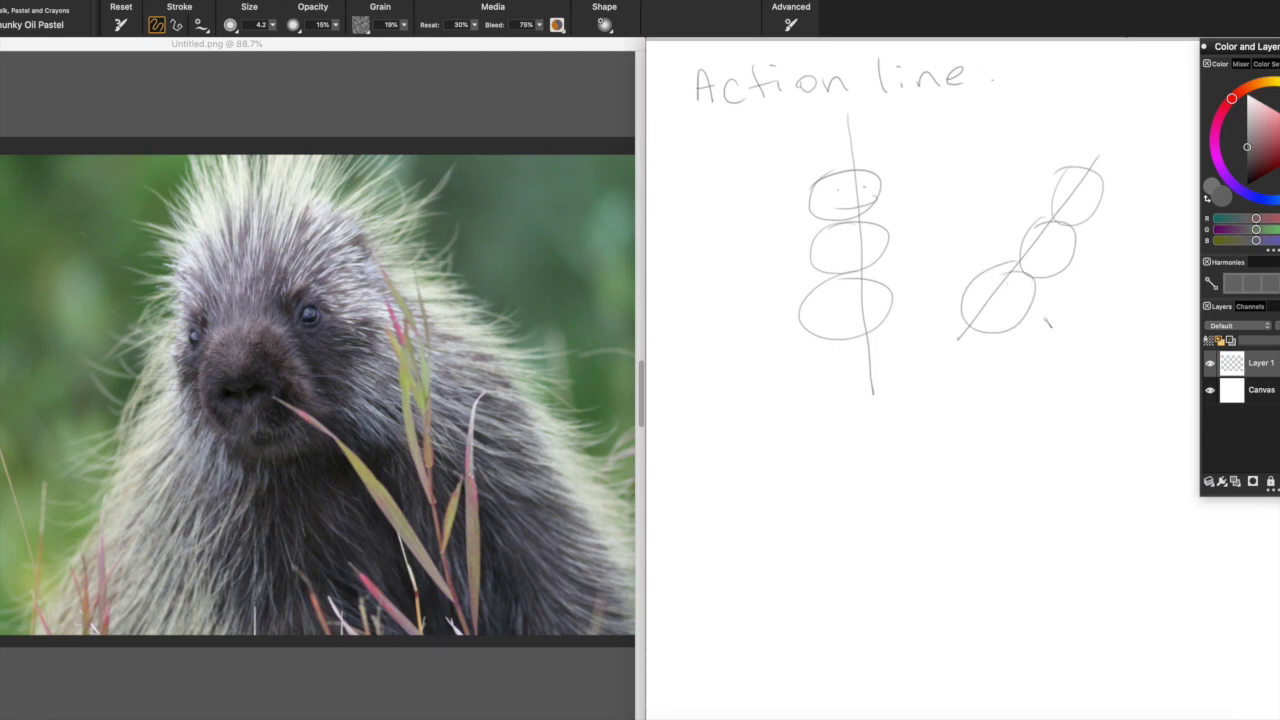
pyautogui.moveTo(1013, 316); pyautogui.dragTo(1054, 349)
pyautogui.moveTo(970, 303)
pyautogui.mouseDown()
pyautogui.moveTo(938, 312)
pyautogui.moveTo(924, 290)
pyautogui.mouseUp()
pyautogui.moveTo(936, 284); pyautogui.dragTo(940, 292)
pyautogui.moveTo(1050, 258); pyautogui.dragTo(1087, 290)
pyautogui.moveTo(1035, 239); pyautogui.dragTo(1043, 249)
pyautogui.moveTo(924, 298); pyautogui.dragTo(907, 310)
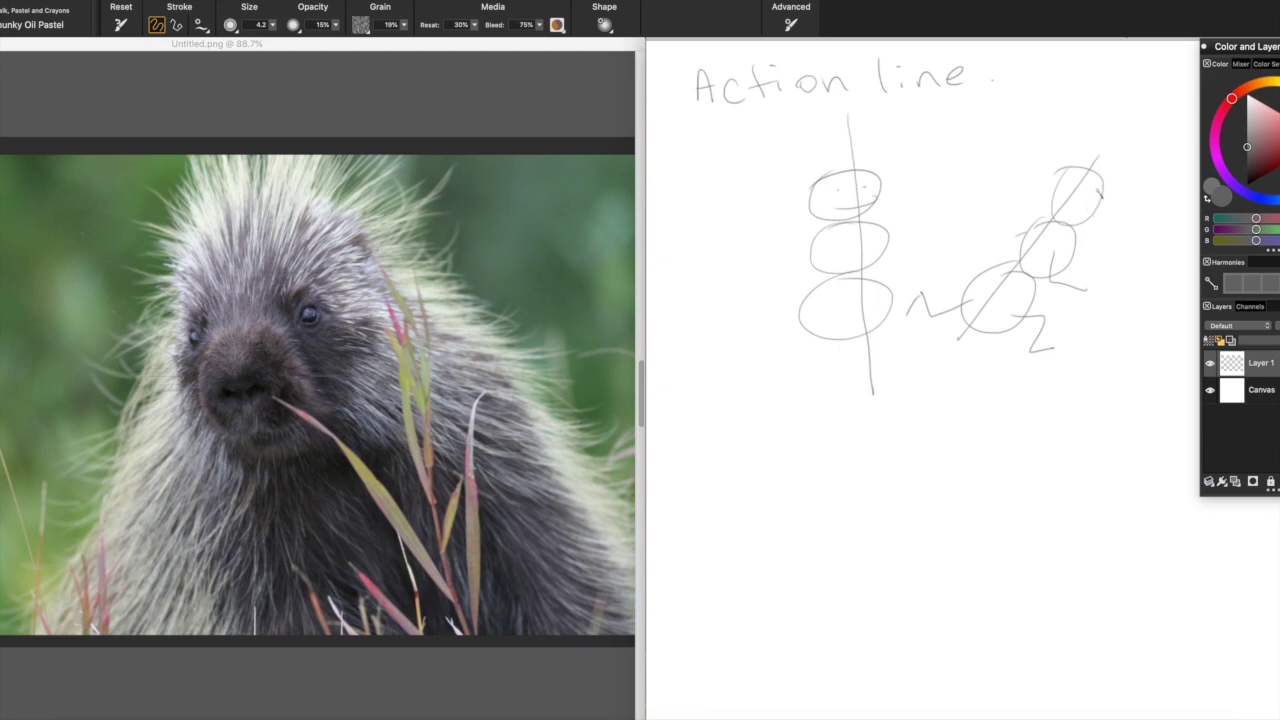
pyautogui.moveTo(1081, 226); pyautogui.dragTo(1087, 238)
# - Clear the action line sketches from the canvas and handwrite the heading "Shapes."
pyautogui.press('BackSpace')
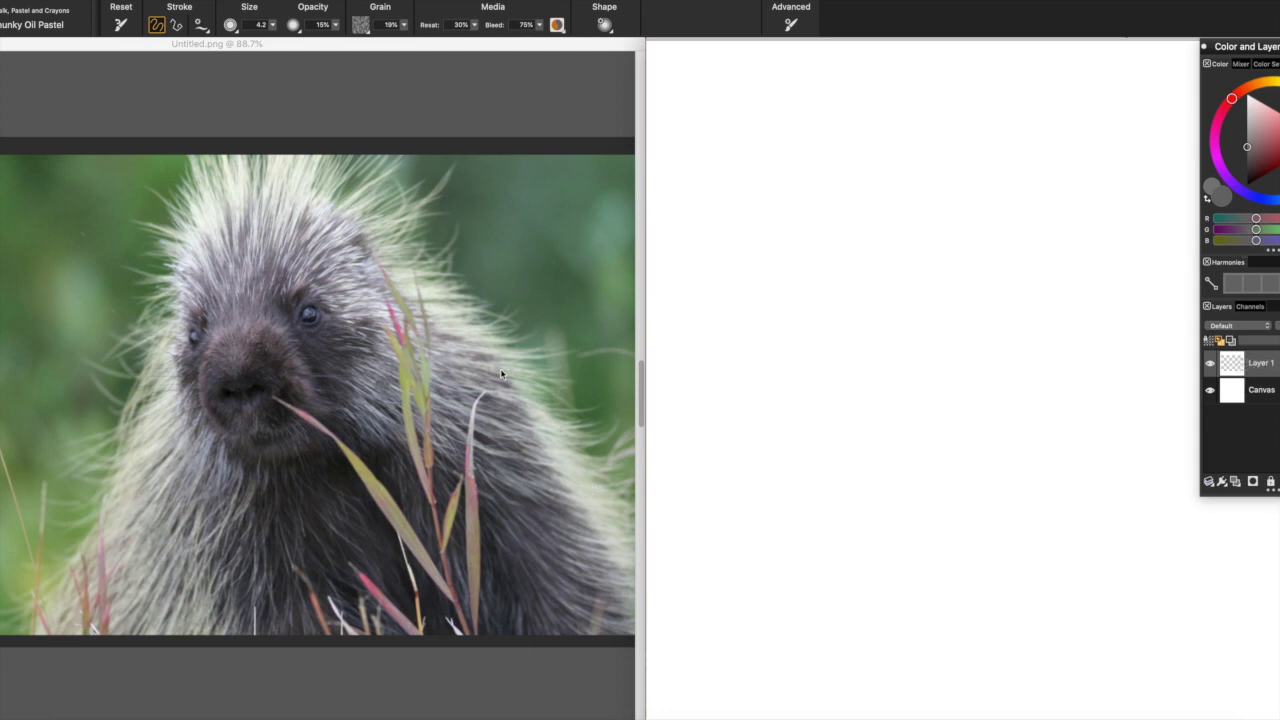
pyautogui.moveTo(718, 88); pyautogui.dragTo(716, 103)
pyautogui.moveTo(750, 63); pyautogui.dragTo(778, 98)
pyautogui.moveTo(786, 86); pyautogui.dragTo(817, 114)
pyautogui.moveTo(812, 80)
pyautogui.mouseDown()
pyautogui.moveTo(814, 91)
pyautogui.moveTo(850, 88)
pyautogui.mouseUp()
# - Sketch a circle, horizontal oval, egg, rectangle and bean shape around the heading, and clear the canvas
pyautogui.moveTo(995, 75)
pyautogui.mouseDown()
pyautogui.moveTo(1022, 118)
pyautogui.moveTo(998, 73)
pyautogui.mouseUp()
pyautogui.moveTo(1038, 155)
pyautogui.mouseDown()
pyautogui.moveTo(1031, 193)
pyautogui.moveTo(1042, 157)
pyautogui.mouseUp()
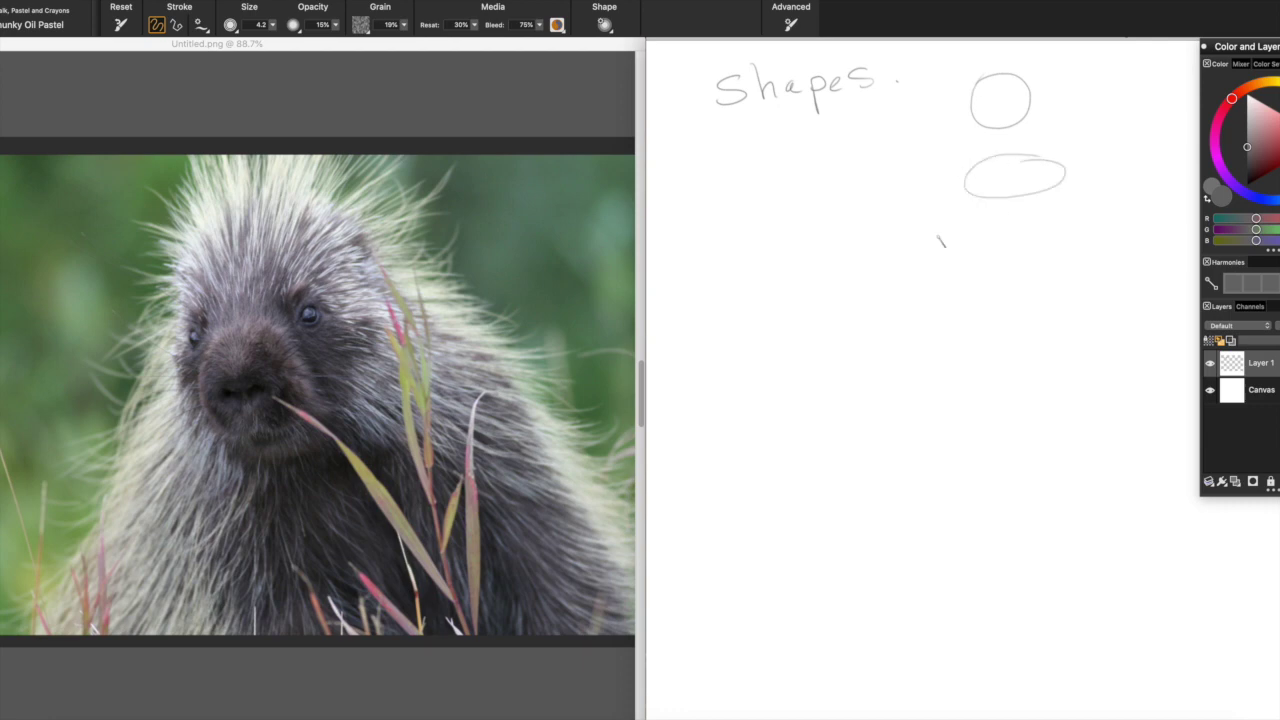
pyautogui.hotkey('ctrl', 'z')
pyautogui.moveTo(1037, 152)
pyautogui.mouseDown()
pyautogui.moveTo(964, 190)
pyautogui.moveTo(1048, 155)
pyautogui.mouseUp()
pyautogui.moveTo(818, 190)
pyautogui.mouseDown()
pyautogui.moveTo(817, 160)
pyautogui.moveTo(848, 132)
pyautogui.moveTo(869, 170)
pyautogui.moveTo(844, 208)
pyautogui.moveTo(818, 180)
pyautogui.mouseUp()
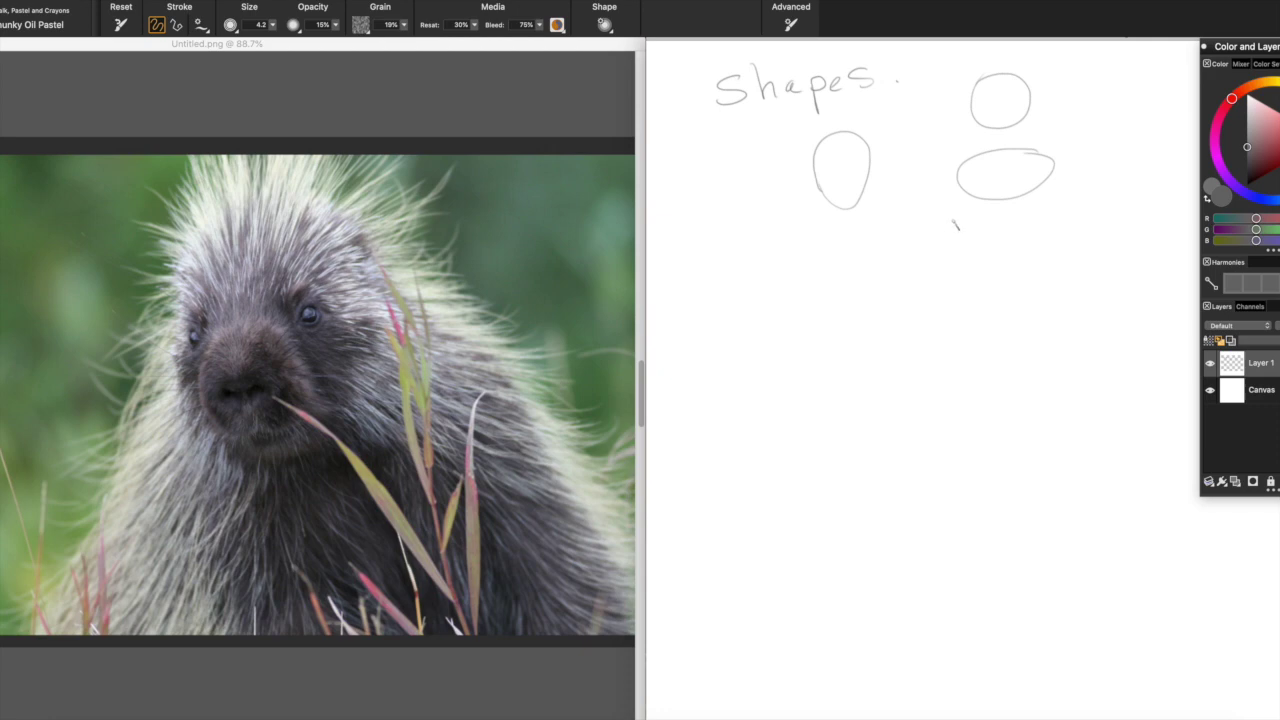
pyautogui.moveTo(1019, 222)
pyautogui.mouseDown()
pyautogui.moveTo(985, 257)
pyautogui.moveTo(934, 233)
pyautogui.mouseUp()
pyautogui.moveTo(824, 240)
pyautogui.mouseDown()
pyautogui.moveTo(880, 262)
pyautogui.moveTo(756, 288)
pyautogui.moveTo(818, 246)
pyautogui.moveTo(884, 238)
pyautogui.moveTo(798, 298)
pyautogui.moveTo(816, 244)
pyautogui.moveTo(888, 250)
pyautogui.moveTo(778, 298)
pyautogui.moveTo(852, 238)
pyautogui.mouseUp()
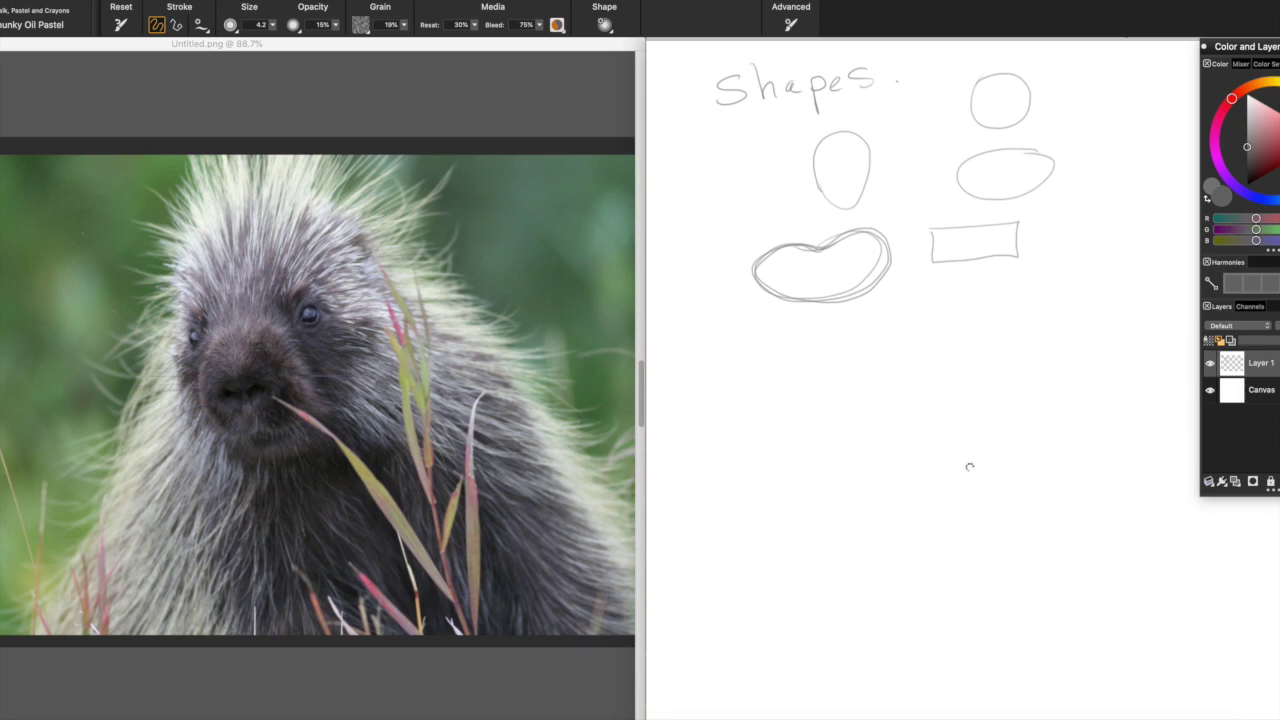
pyautogui.press('BackSpace')
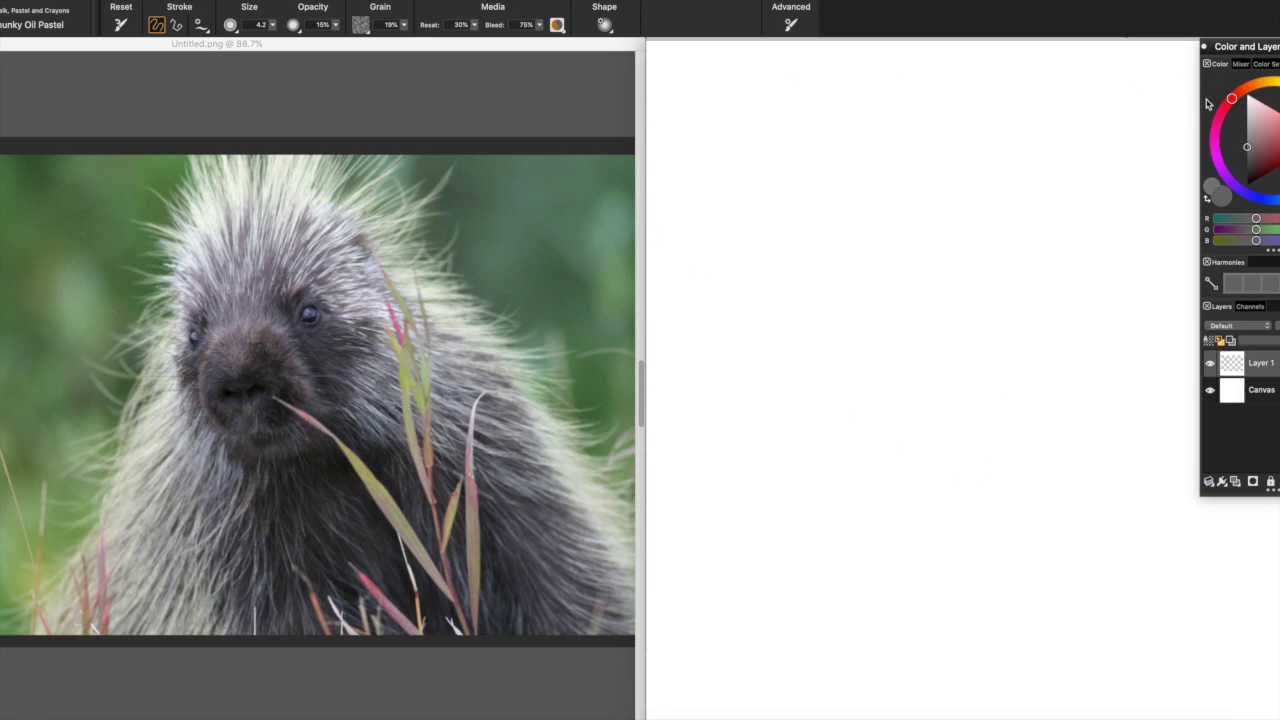
# - Trace the porcupine's outer body contour and a curved action line in red on the reference photo
pyautogui.click(1274, 141)
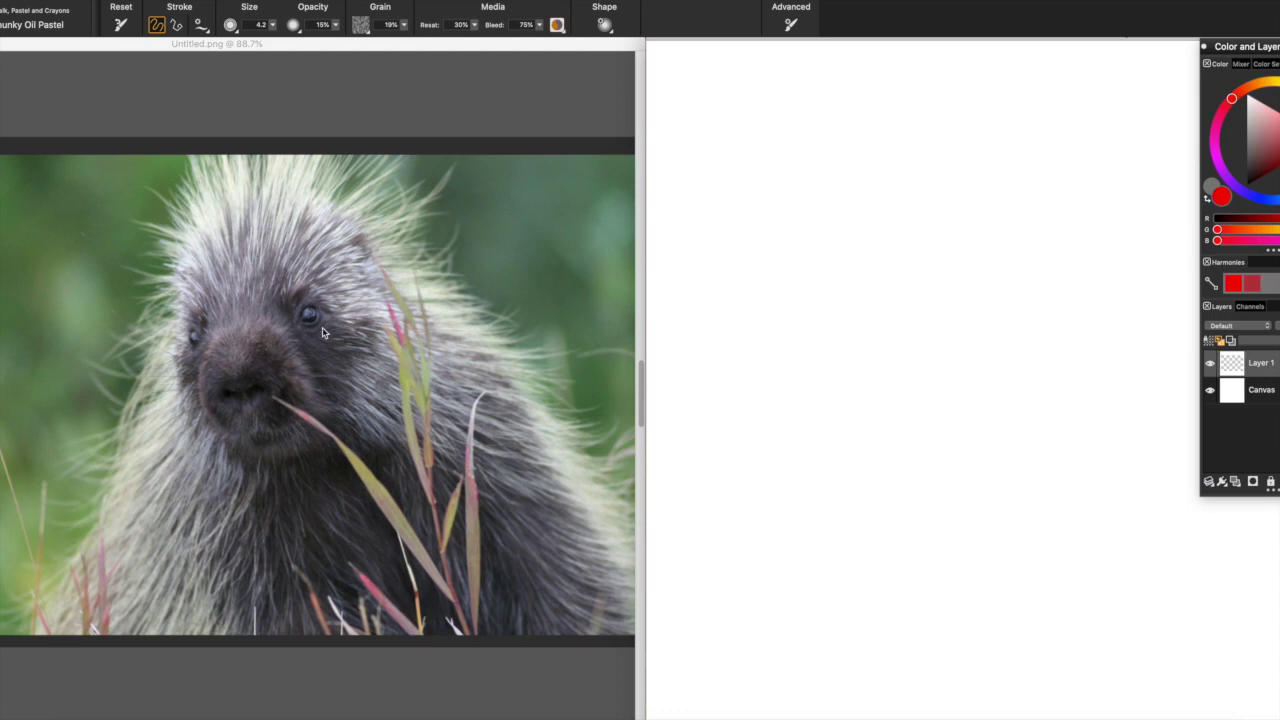
pyautogui.click(62, 636)
pyautogui.moveTo(78, 590)
pyautogui.mouseDown()
pyautogui.moveTo(100, 465)
pyautogui.moveTo(166, 262)
pyautogui.mouseUp()
pyautogui.press('super+z')
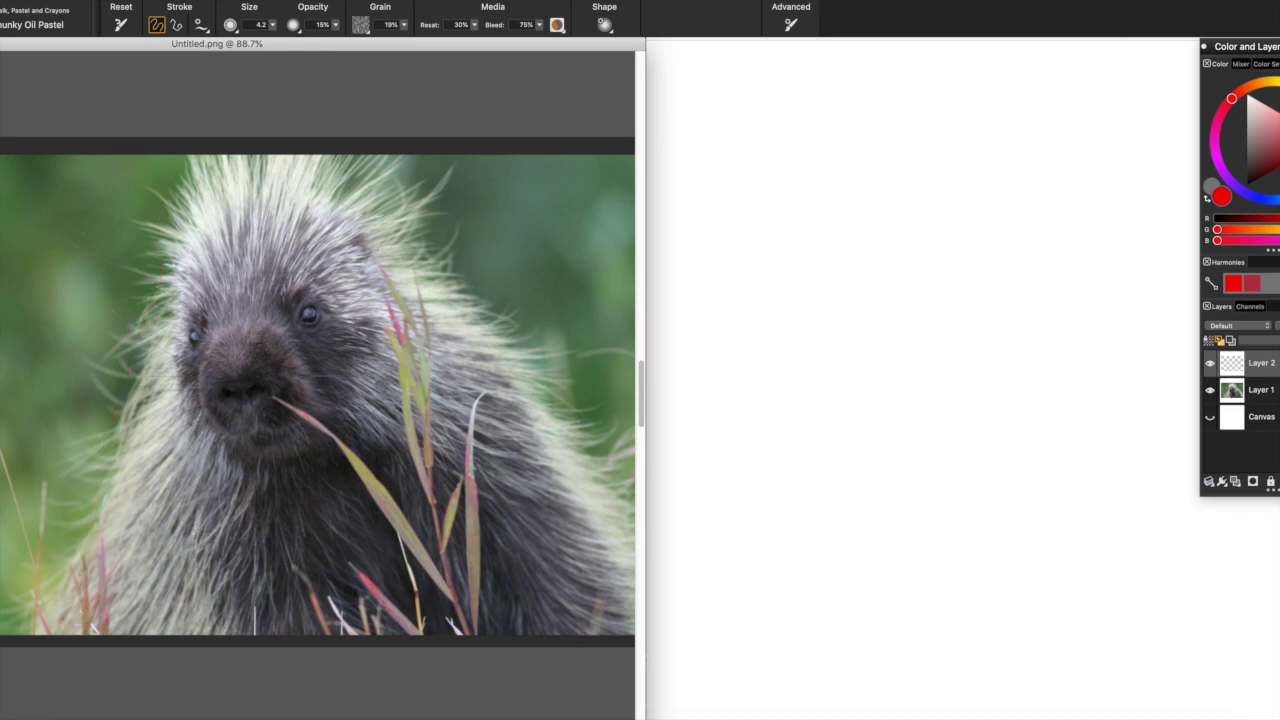
pyautogui.moveTo(66, 624)
pyautogui.mouseDown()
pyautogui.moveTo(190, 217)
pyautogui.moveTo(286, 173)
pyautogui.moveTo(374, 216)
pyautogui.moveTo(458, 310)
pyautogui.moveTo(628, 636)
pyautogui.mouseUp()
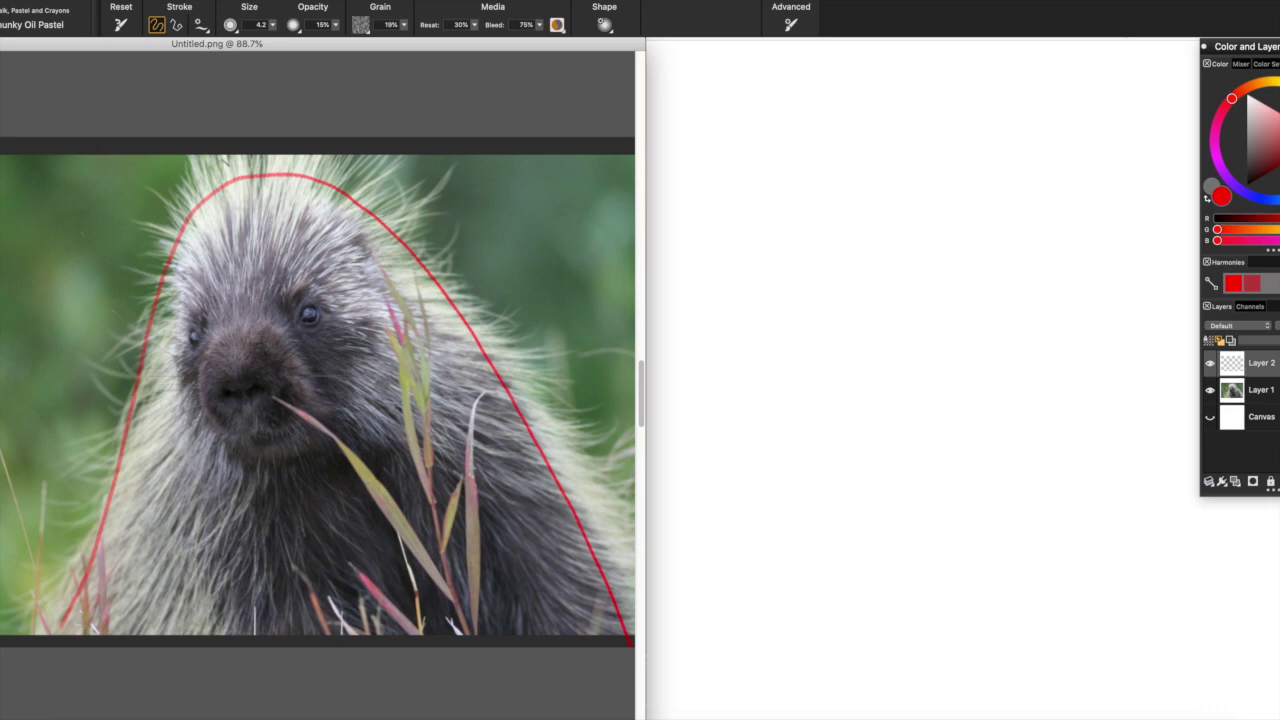
pyautogui.moveTo(222, 158)
pyautogui.mouseDown()
pyautogui.moveTo(305, 340)
pyautogui.moveTo(368, 640)
pyautogui.mouseUp()
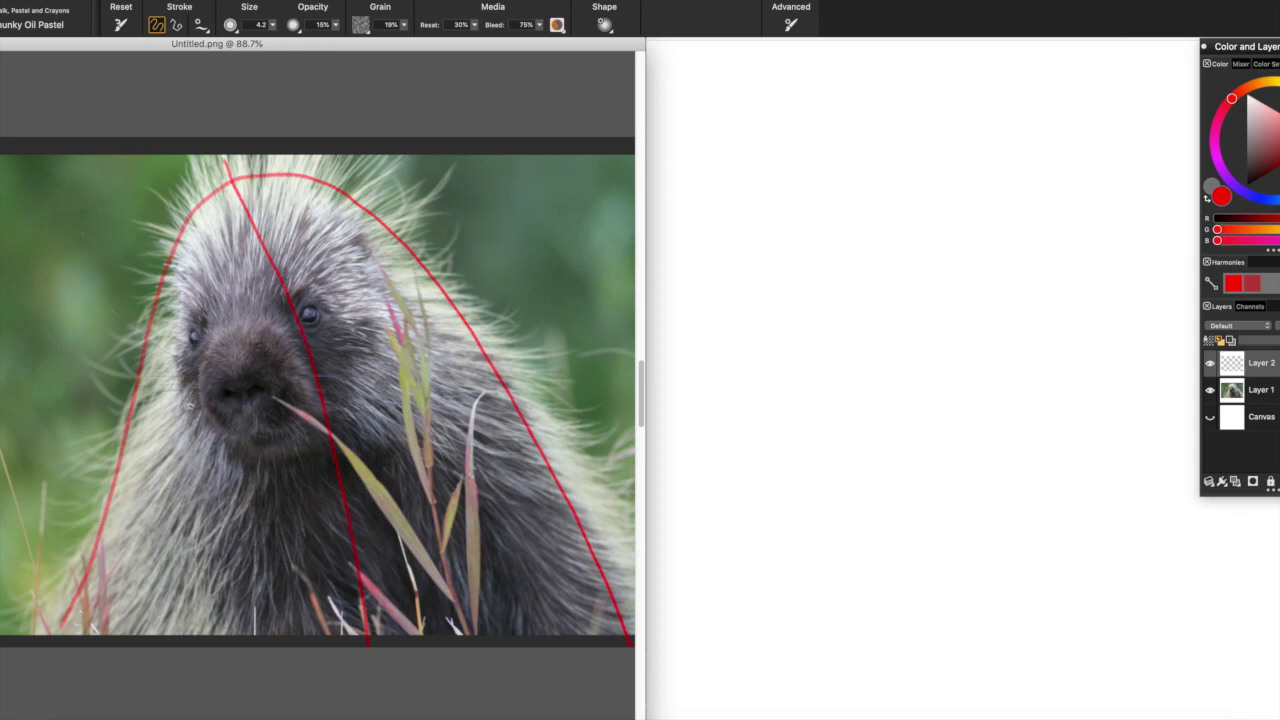
# - Outline the porcupine's head and muzzle with red ovals on the photo and mark the line of its nose
pyautogui.moveTo(187, 410); pyautogui.dragTo(262, 468)
pyautogui.moveTo(354, 418)
pyautogui.mouseDown()
pyautogui.moveTo(380, 255)
pyautogui.moveTo(352, 192)
pyautogui.moveTo(235, 180)
pyautogui.moveTo(185, 212)
pyautogui.moveTo(224, 432)
pyautogui.mouseUp()
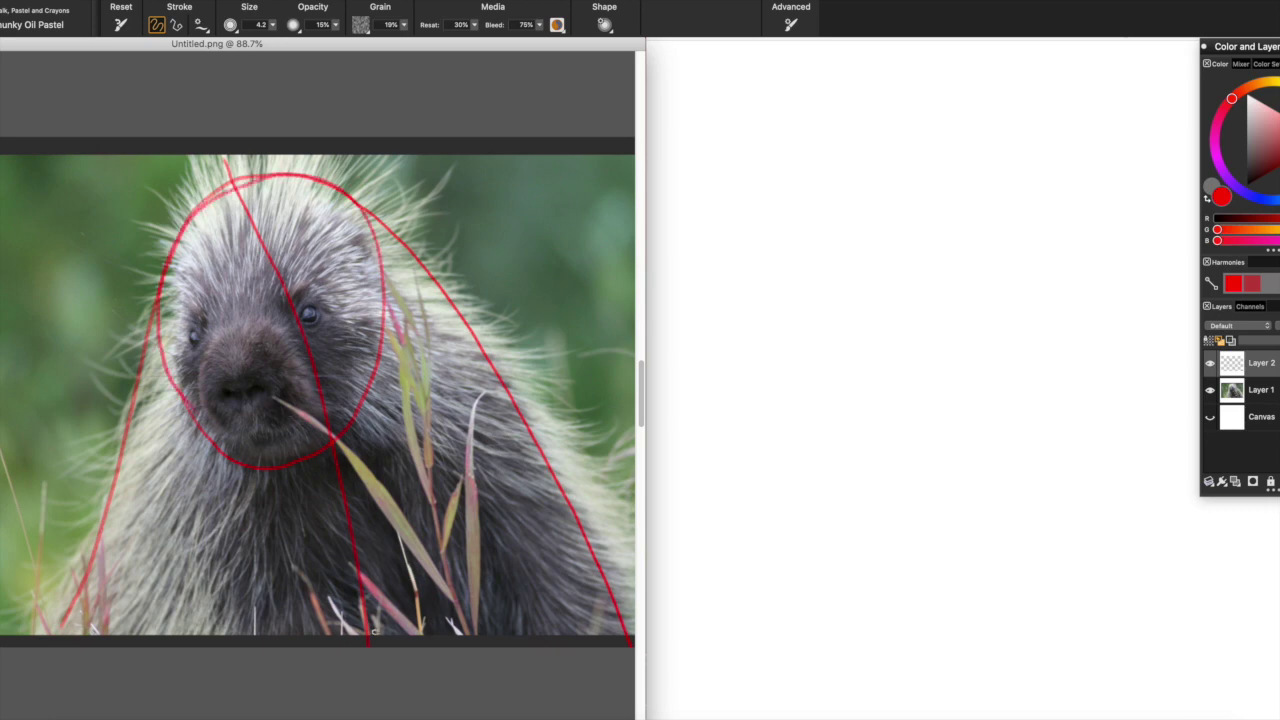
pyautogui.moveTo(201, 362)
pyautogui.mouseDown()
pyautogui.moveTo(204, 416)
pyautogui.moveTo(260, 460)
pyautogui.moveTo(314, 380)
pyautogui.moveTo(236, 315)
pyautogui.moveTo(204, 412)
pyautogui.mouseUp()
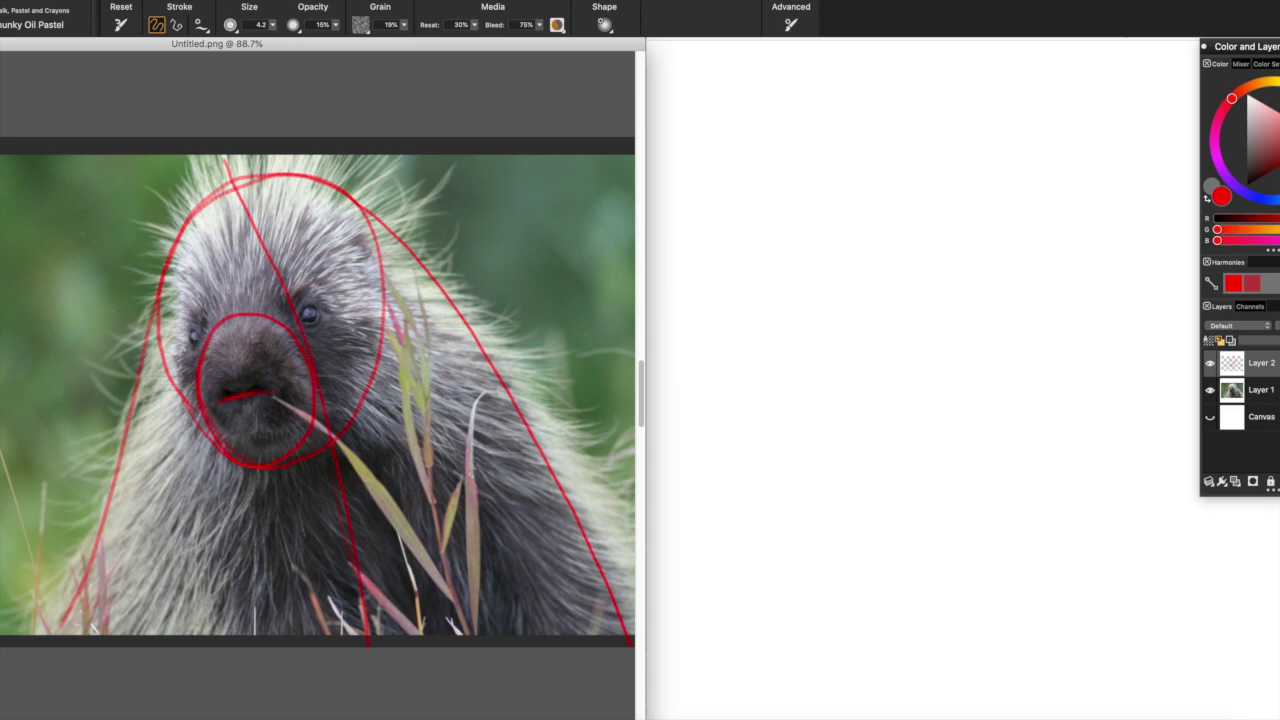
# - Draw a slanted red guideline across the porcupine's face below the eyes and mark both eyes
pyautogui.moveTo(150, 364); pyautogui.dragTo(230, 337)
pyautogui.moveTo(310, 318); pyautogui.dragTo(372, 308)
pyautogui.moveTo(222, 340)
pyautogui.mouseDown()
pyautogui.moveTo(145, 362)
pyautogui.moveTo(325, 305)
pyautogui.mouseUp()
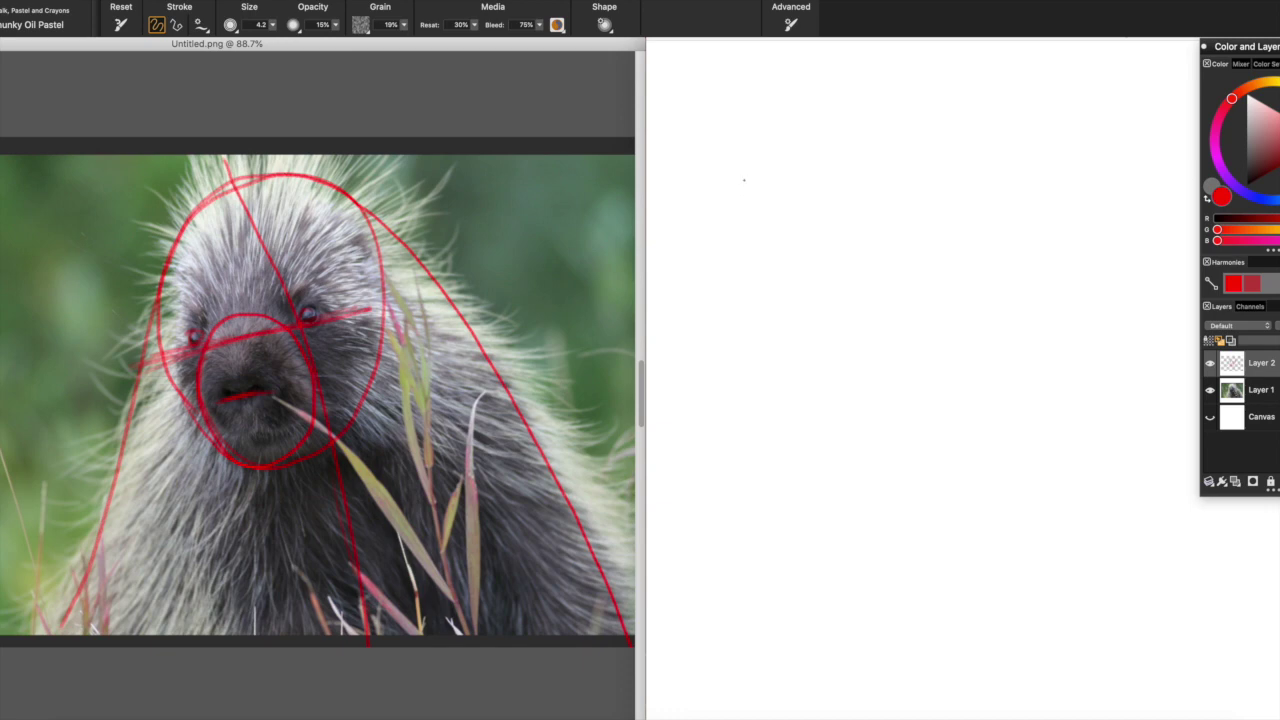
# - Change the drawing colour to light grey, testing grey tones with scribbles on the blank canvas and undoing them
pyautogui.click(744, 180)
pyautogui.moveTo(1264, 151); pyautogui.dragTo(1236, 137)
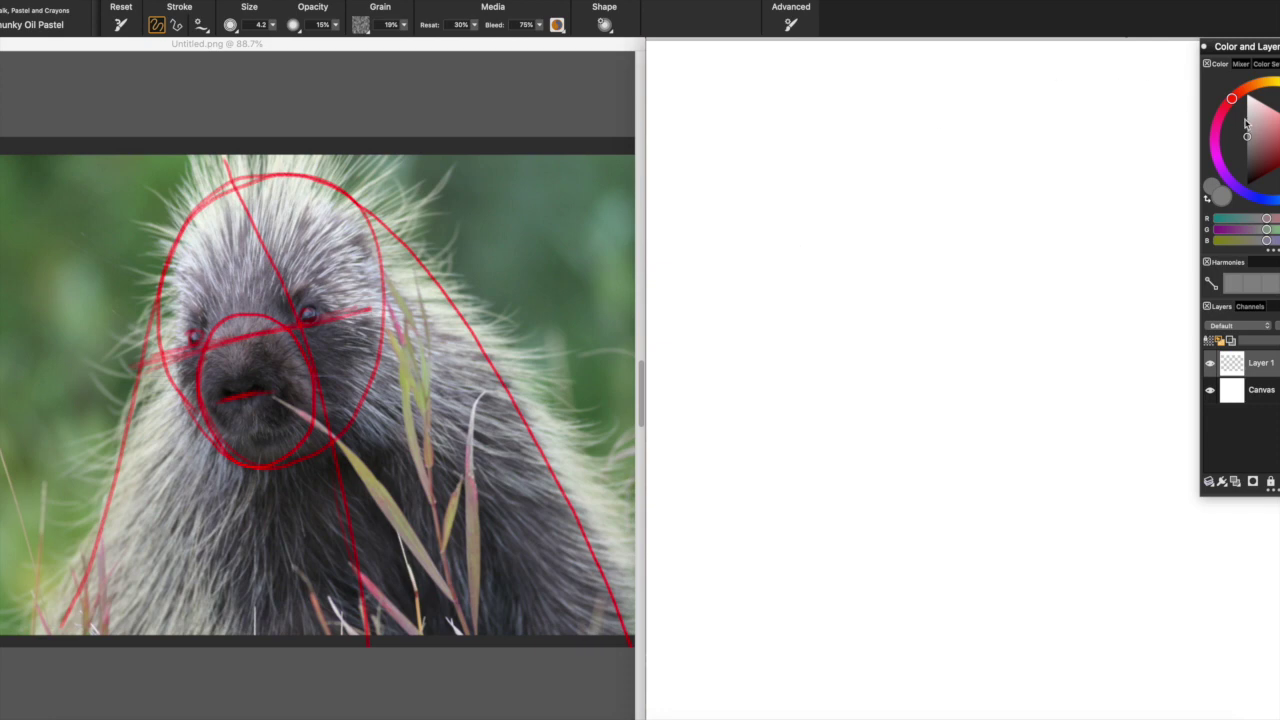
pyautogui.moveTo(1245, 124); pyautogui.dragTo(1246, 130)
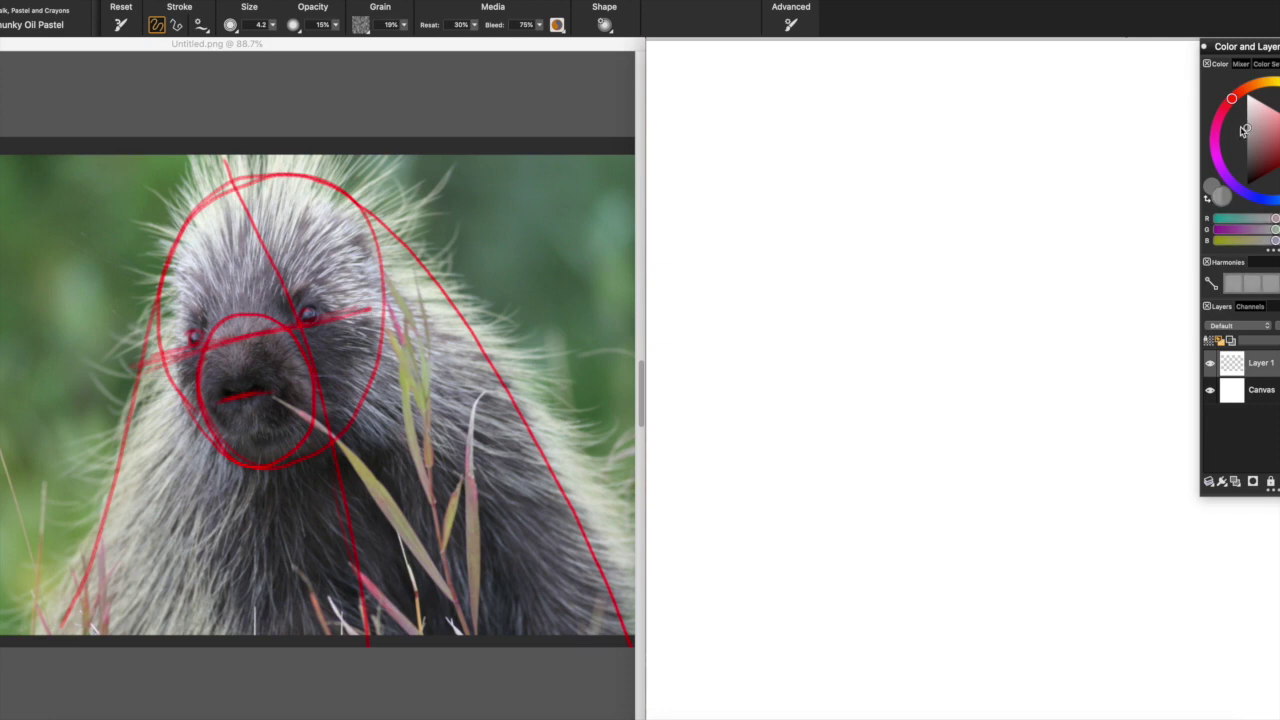
pyautogui.moveTo(791, 305); pyautogui.dragTo(884, 397)
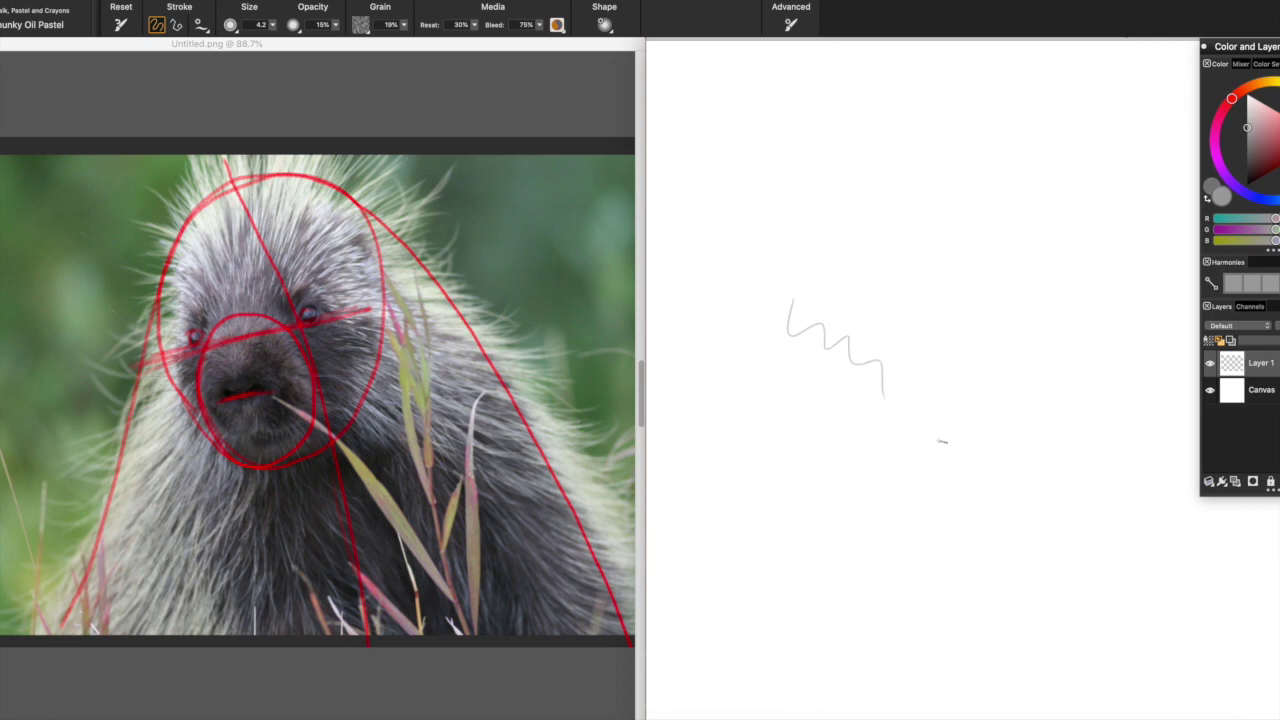
pyautogui.click(1247, 112)
pyautogui.moveTo(908, 250)
pyautogui.mouseDown()
pyautogui.moveTo(905, 297)
pyautogui.moveTo(965, 410)
pyautogui.mouseUp()
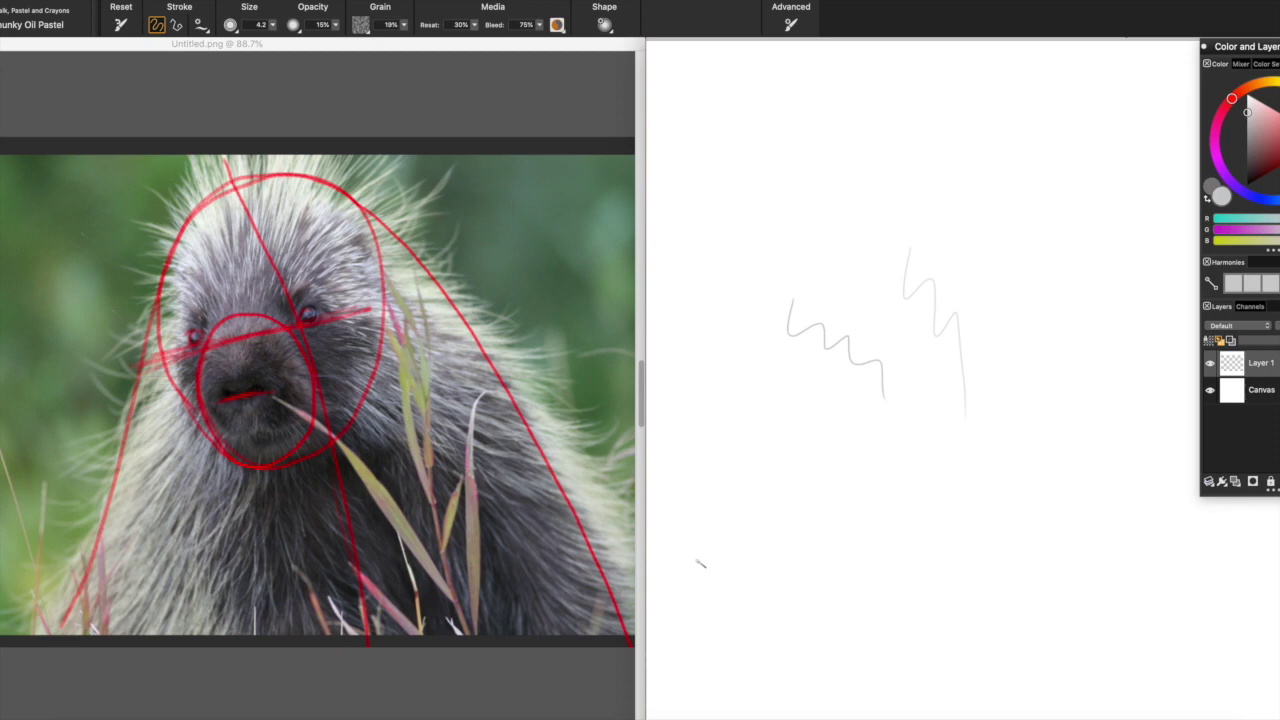
pyautogui.hotkey('ctrl', 'z')
pyautogui.hotkey('ctrl', 'z')
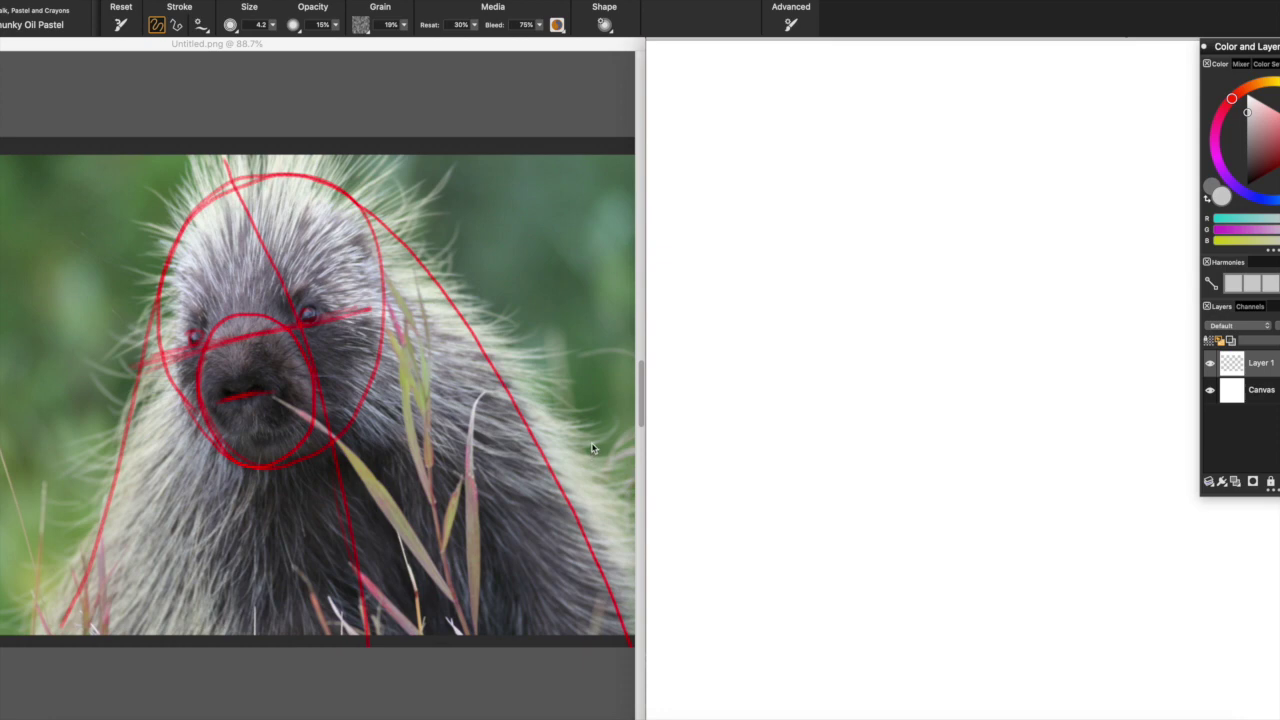
# - Clear all red guidelines from the porcupine reference photo
pyautogui.click(513, 115)
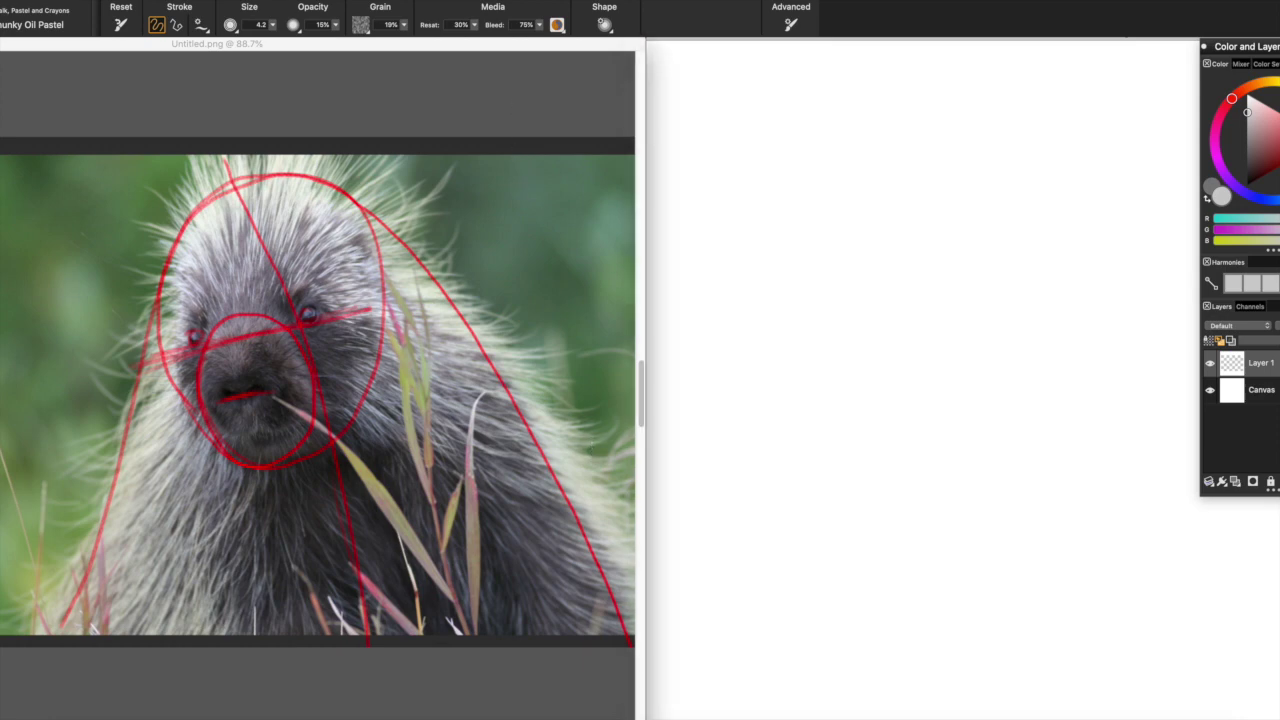
pyautogui.press('BackSpace')
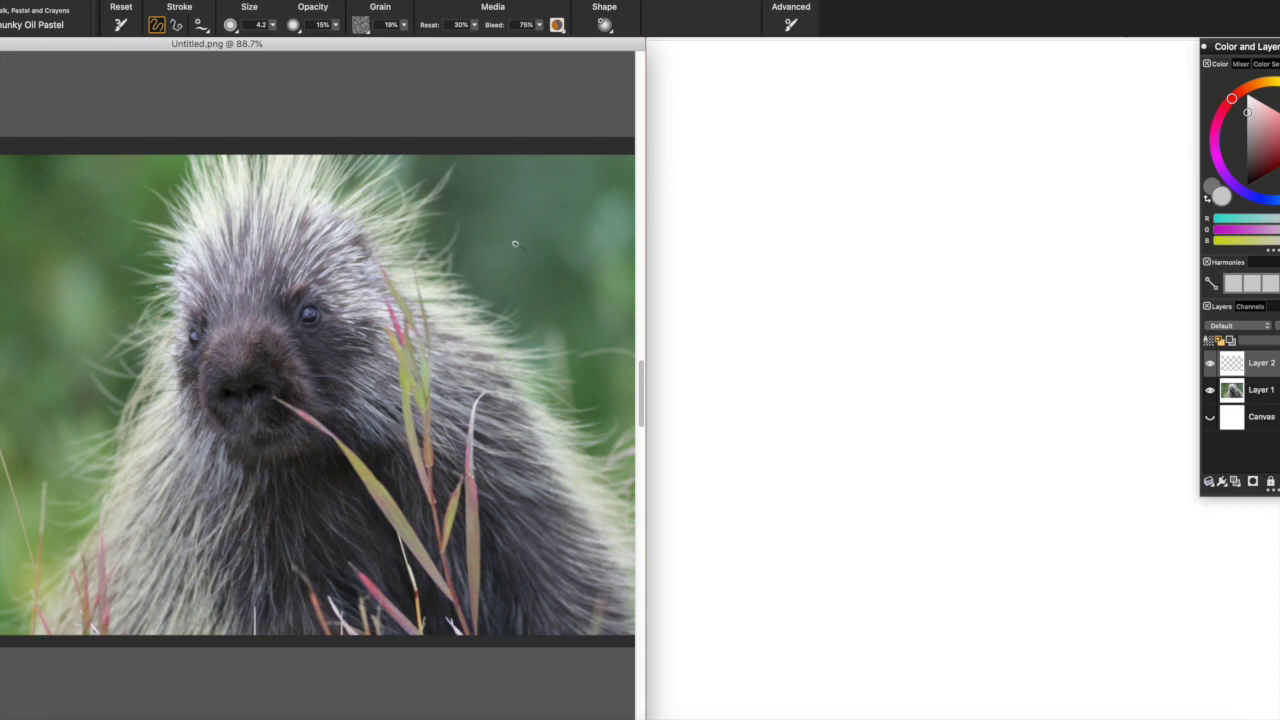
# - Choose a medium grey and sketch the curved action line and the porcupine's outer body contour on the blank canvas
pyautogui.click(892, 102)
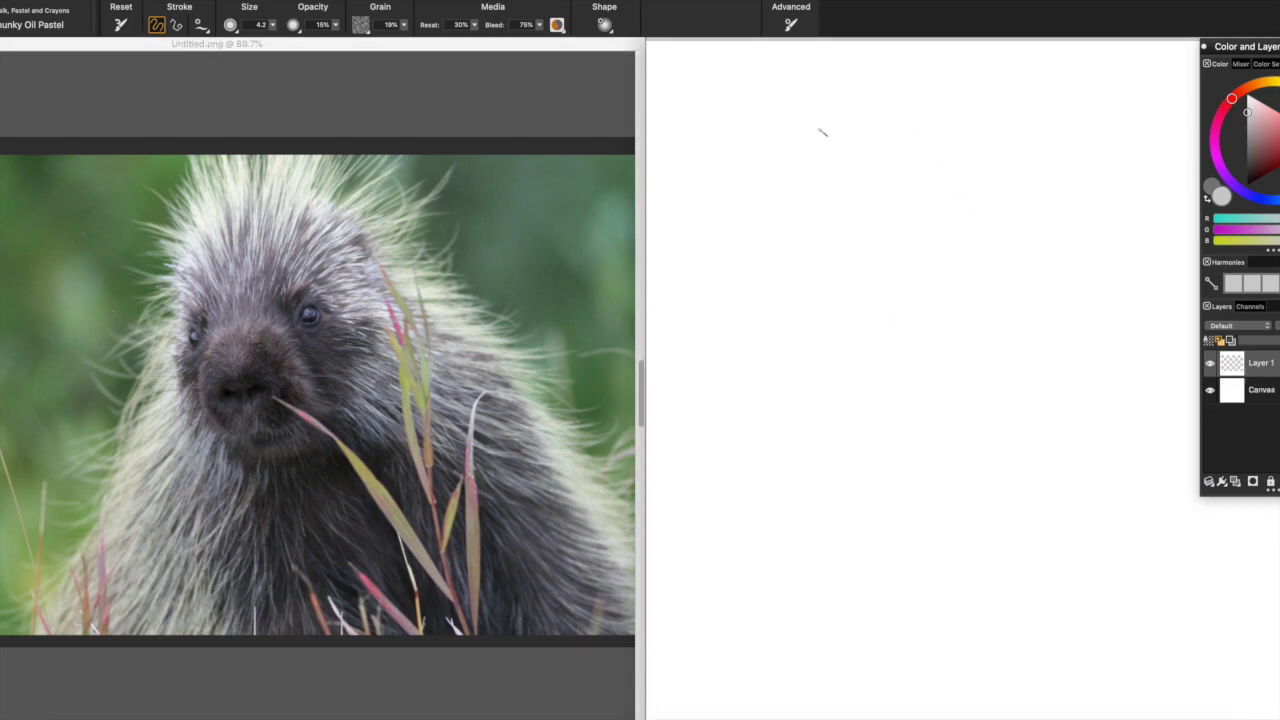
pyautogui.moveTo(1258, 134); pyautogui.dragTo(1236, 131)
pyautogui.moveTo(840, 98)
pyautogui.mouseDown()
pyautogui.moveTo(901, 209)
pyautogui.moveTo(975, 431)
pyautogui.moveTo(1010, 592)
pyautogui.mouseUp()
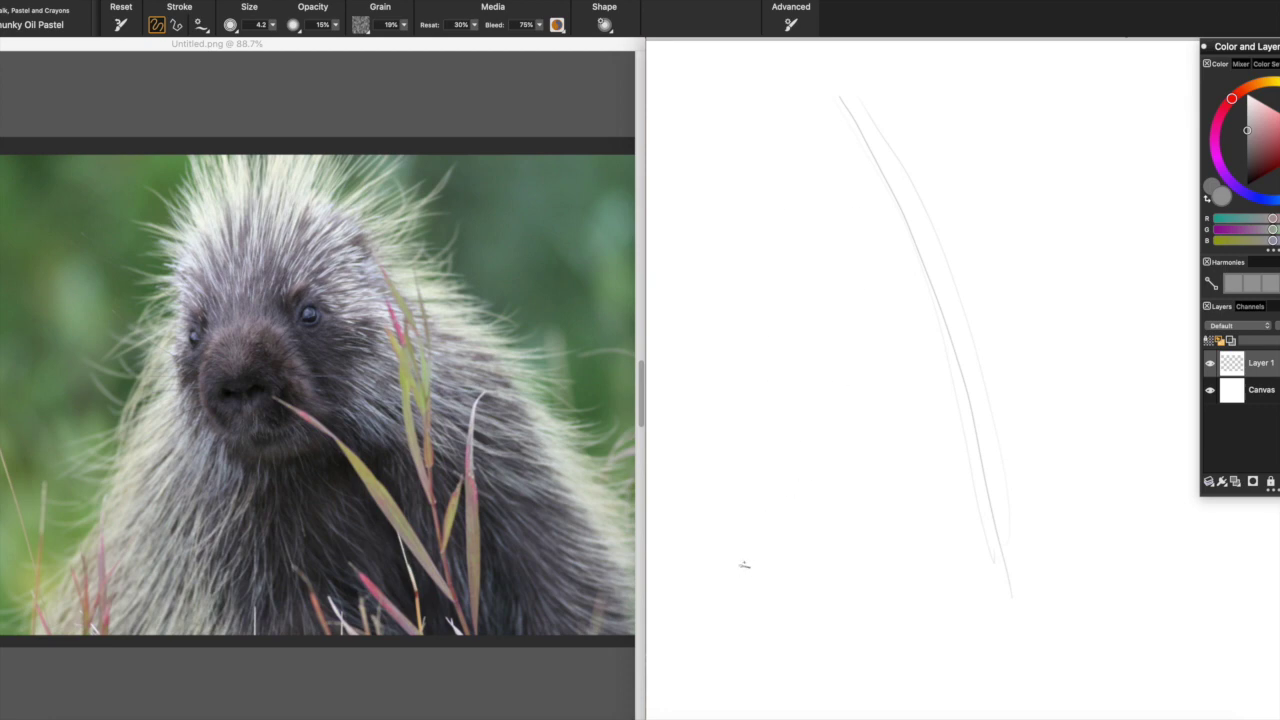
pyautogui.moveTo(744, 565)
pyautogui.mouseDown()
pyautogui.moveTo(774, 449)
pyautogui.moveTo(797, 245)
pyautogui.moveTo(794, 267)
pyautogui.moveTo(836, 156)
pyautogui.moveTo(821, 173)
pyautogui.moveTo(958, 133)
pyautogui.moveTo(936, 133)
pyautogui.moveTo(1082, 285)
pyautogui.moveTo(1046, 230)
pyautogui.moveTo(1186, 560)
pyautogui.mouseUp()
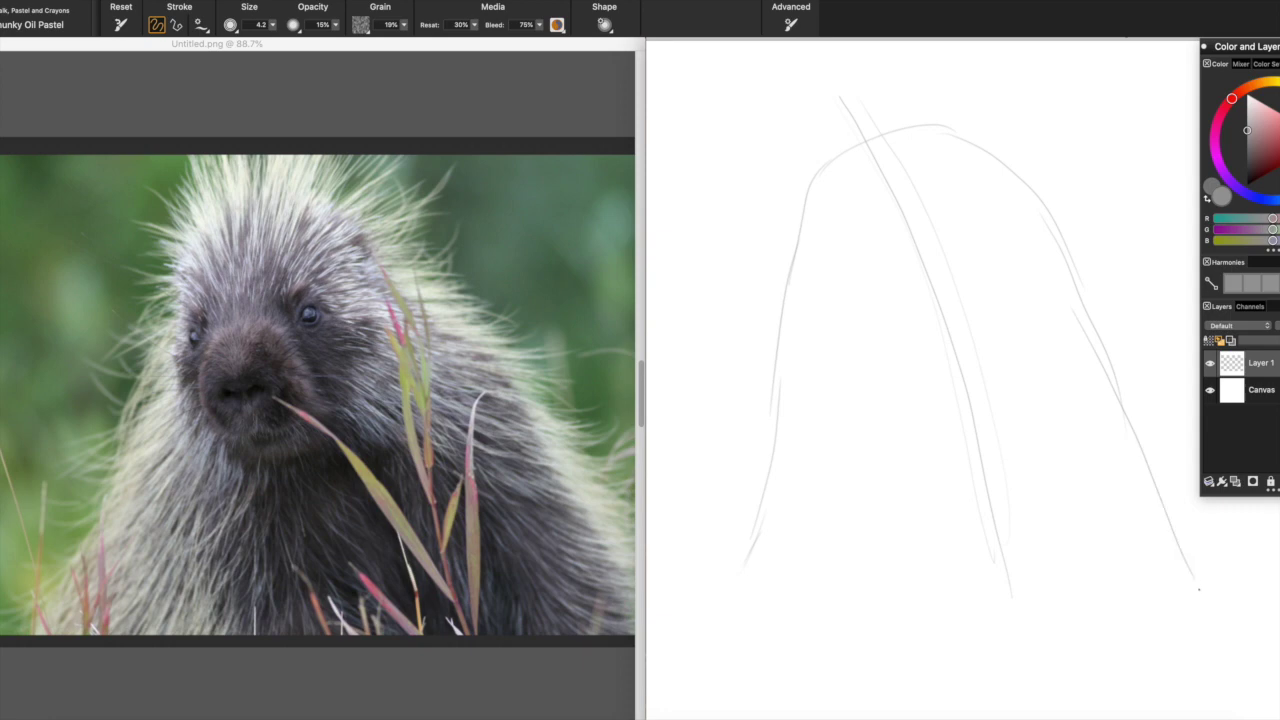
# - Sketch the porcupine's large head oval with loose overlapping strokes inside the upper body contour
pyautogui.moveTo(836, 162); pyautogui.dragTo(822, 238)
pyautogui.moveTo(785, 402)
pyautogui.mouseDown()
pyautogui.moveTo(805, 310)
pyautogui.moveTo(959, 129)
pyautogui.mouseUp()
pyautogui.moveTo(836, 300)
pyautogui.mouseDown()
pyautogui.moveTo(872, 352)
pyautogui.moveTo(930, 355)
pyautogui.moveTo(952, 150)
pyautogui.mouseUp()
# - Sketch a smaller muzzle oval in the lower part of the head oval, overlapping its lower edge
pyautogui.moveTo(977, 196)
pyautogui.mouseDown()
pyautogui.moveTo(1019, 305)
pyautogui.moveTo(1015, 258)
pyautogui.moveTo(874, 350)
pyautogui.moveTo(836, 135)
pyautogui.moveTo(802, 213)
pyautogui.moveTo(856, 130)
pyautogui.moveTo(830, 316)
pyautogui.moveTo(998, 302)
pyautogui.moveTo(971, 328)
pyautogui.moveTo(911, 120)
pyautogui.moveTo(944, 131)
pyautogui.moveTo(811, 226)
pyautogui.moveTo(844, 161)
pyautogui.moveTo(869, 363)
pyautogui.moveTo(936, 371)
pyautogui.moveTo(970, 157)
pyautogui.moveTo(916, 157)
pyautogui.moveTo(879, 349)
pyautogui.moveTo(834, 272)
pyautogui.moveTo(818, 287)
pyautogui.moveTo(881, 240)
pyautogui.mouseUp()
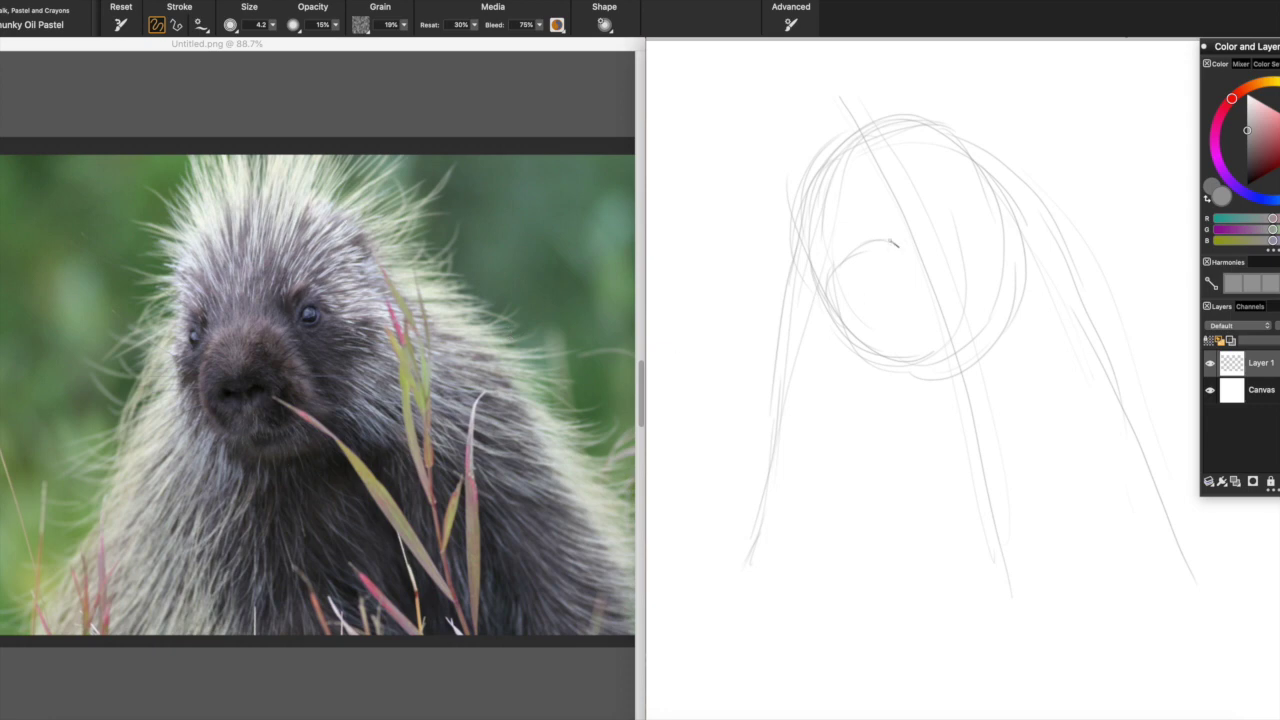
pyautogui.moveTo(898, 243)
pyautogui.mouseDown()
pyautogui.moveTo(928, 295)
pyautogui.moveTo(909, 364)
pyautogui.moveTo(864, 248)
pyautogui.moveTo(894, 241)
pyautogui.moveTo(845, 300)
pyautogui.moveTo(822, 290)
pyautogui.moveTo(879, 378)
pyautogui.moveTo(945, 325)
pyautogui.moveTo(929, 362)
pyautogui.moveTo(936, 345)
pyautogui.moveTo(914, 368)
pyautogui.moveTo(852, 352)
pyautogui.mouseUp()
pyautogui.moveTo(836, 288)
pyautogui.mouseDown()
pyautogui.moveTo(863, 370)
pyautogui.moveTo(927, 351)
pyautogui.mouseUp()
pyautogui.moveTo(934, 298); pyautogui.dragTo(912, 369)
# - Reinforce the muzzle oval and draw a muzzle centre line crossed by a slanted, darkened nose line
pyautogui.click(298, 454)
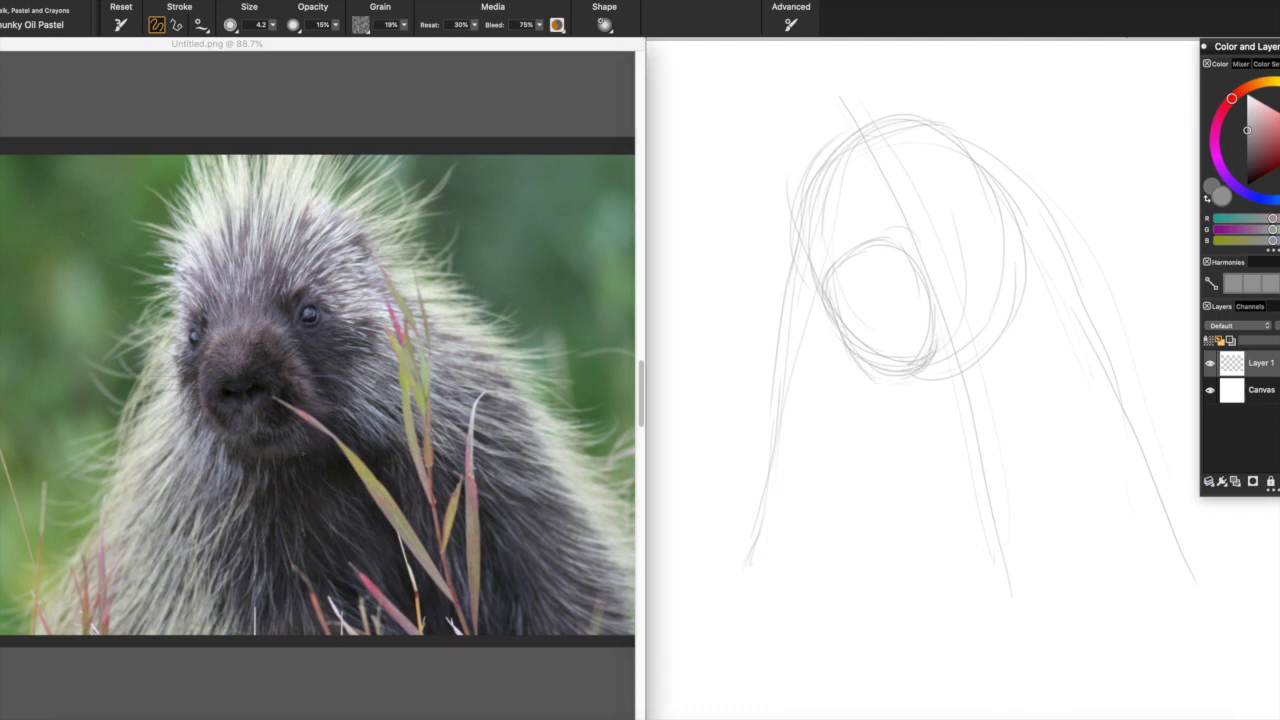
pyautogui.click(305, 446)
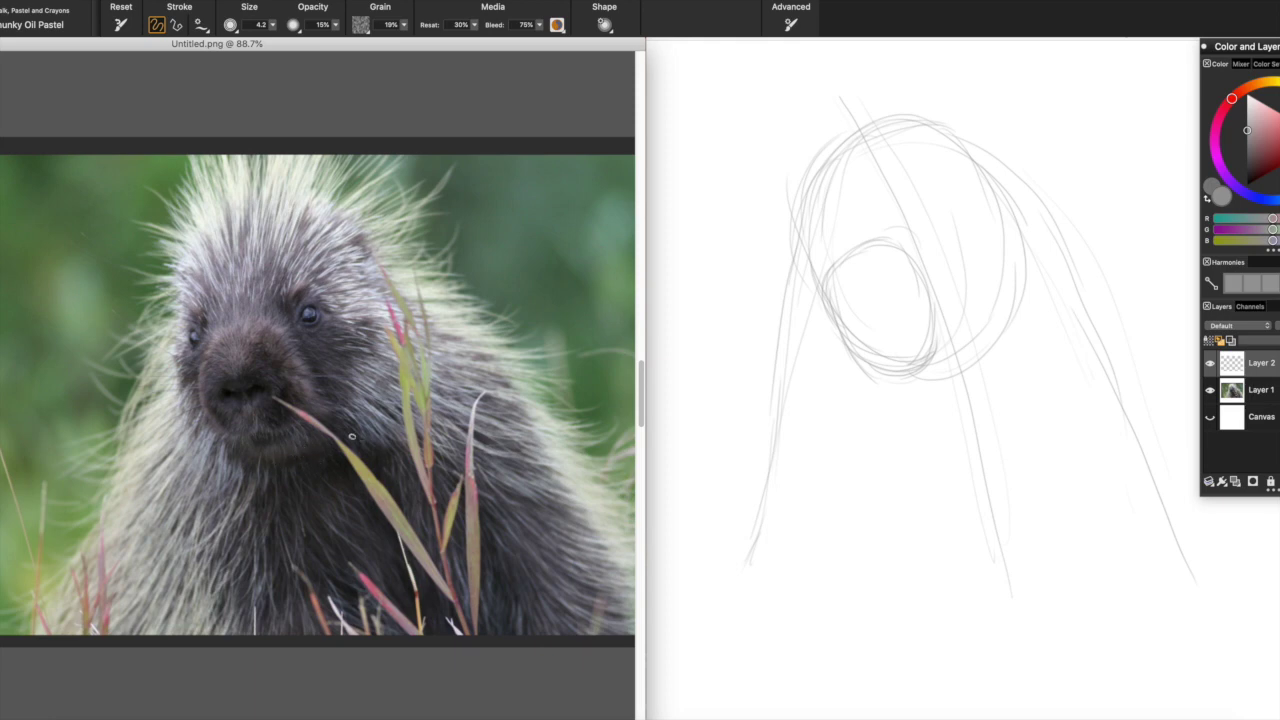
pyautogui.click(938, 346)
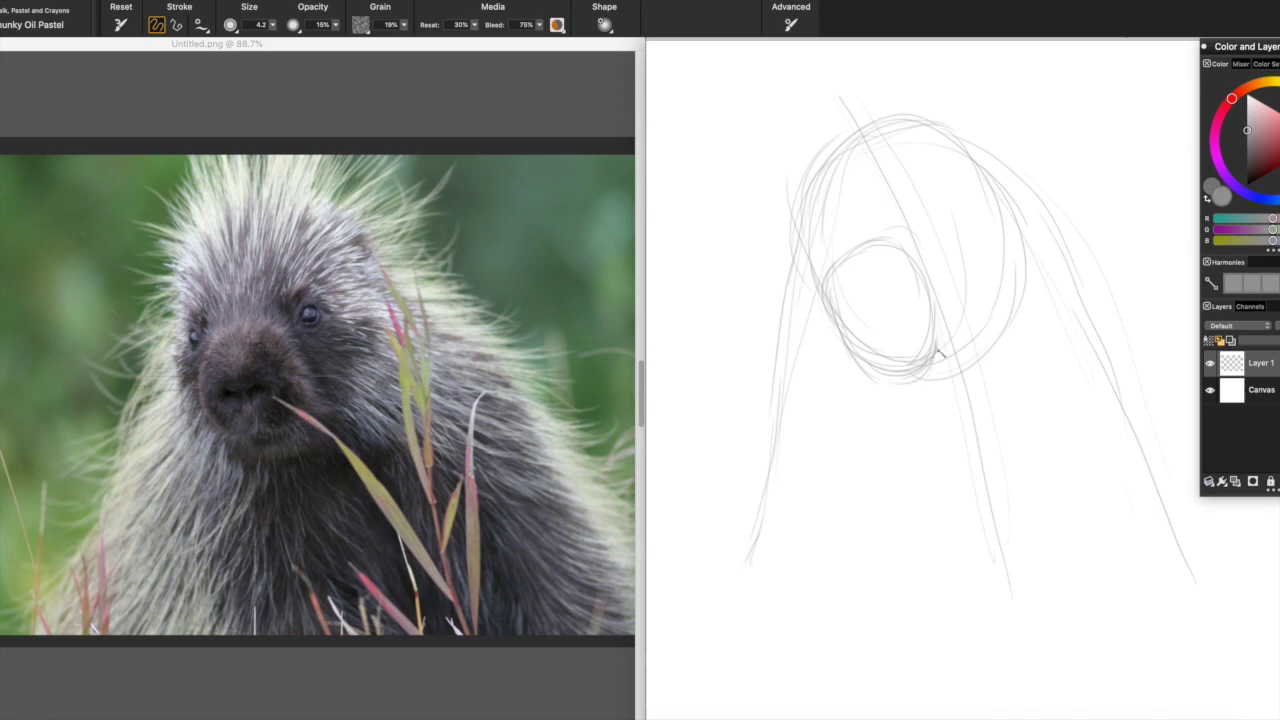
pyautogui.moveTo(918, 274)
pyautogui.mouseDown()
pyautogui.moveTo(866, 254)
pyautogui.moveTo(824, 280)
pyautogui.mouseUp()
pyautogui.moveTo(823, 334)
pyautogui.mouseDown()
pyautogui.moveTo(899, 245)
pyautogui.moveTo(879, 237)
pyautogui.moveTo(841, 256)
pyautogui.moveTo(903, 243)
pyautogui.moveTo(828, 290)
pyautogui.moveTo(861, 265)
pyautogui.moveTo(907, 370)
pyautogui.moveTo(869, 268)
pyautogui.moveTo(896, 327)
pyautogui.mouseUp()
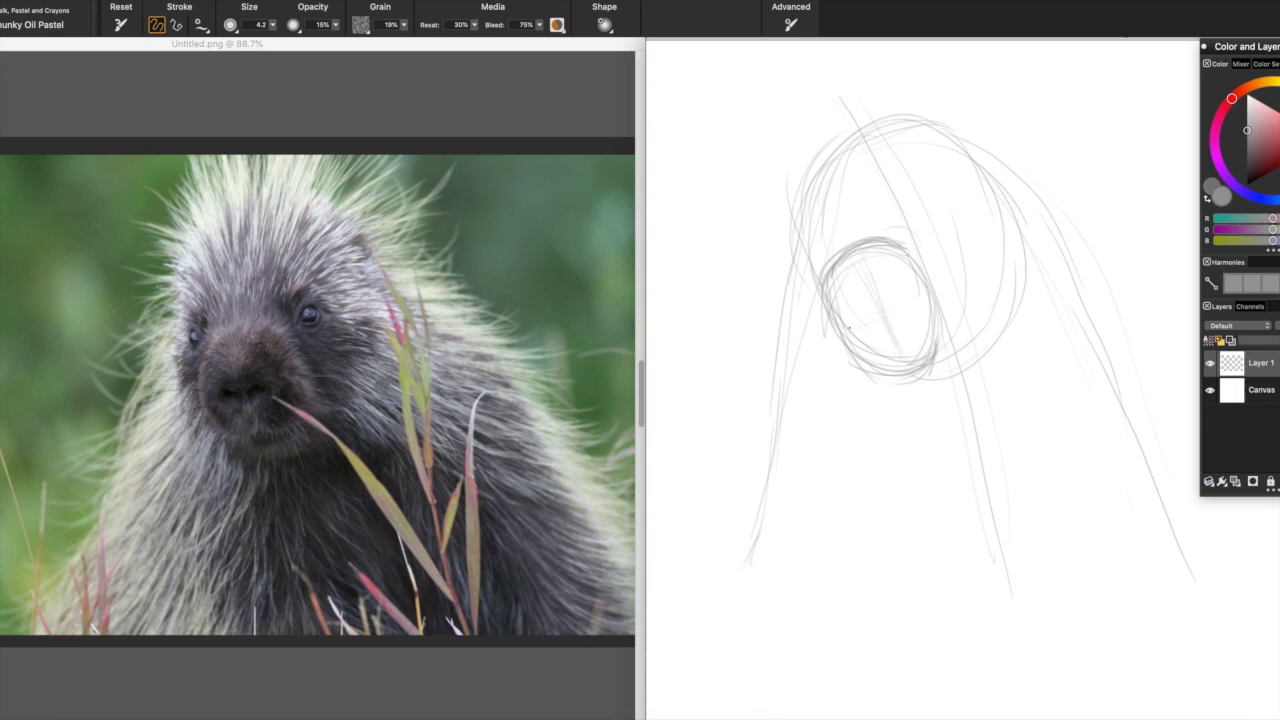
pyautogui.moveTo(852, 327)
pyautogui.mouseDown()
pyautogui.moveTo(918, 297)
pyautogui.moveTo(862, 316)
pyautogui.moveTo(902, 310)
pyautogui.mouseUp()
# - Mark the slanted lines along both sides of the muzzle on the photo and repeat them beside the muzzle oval on the canvas
pyautogui.click(196, 382)
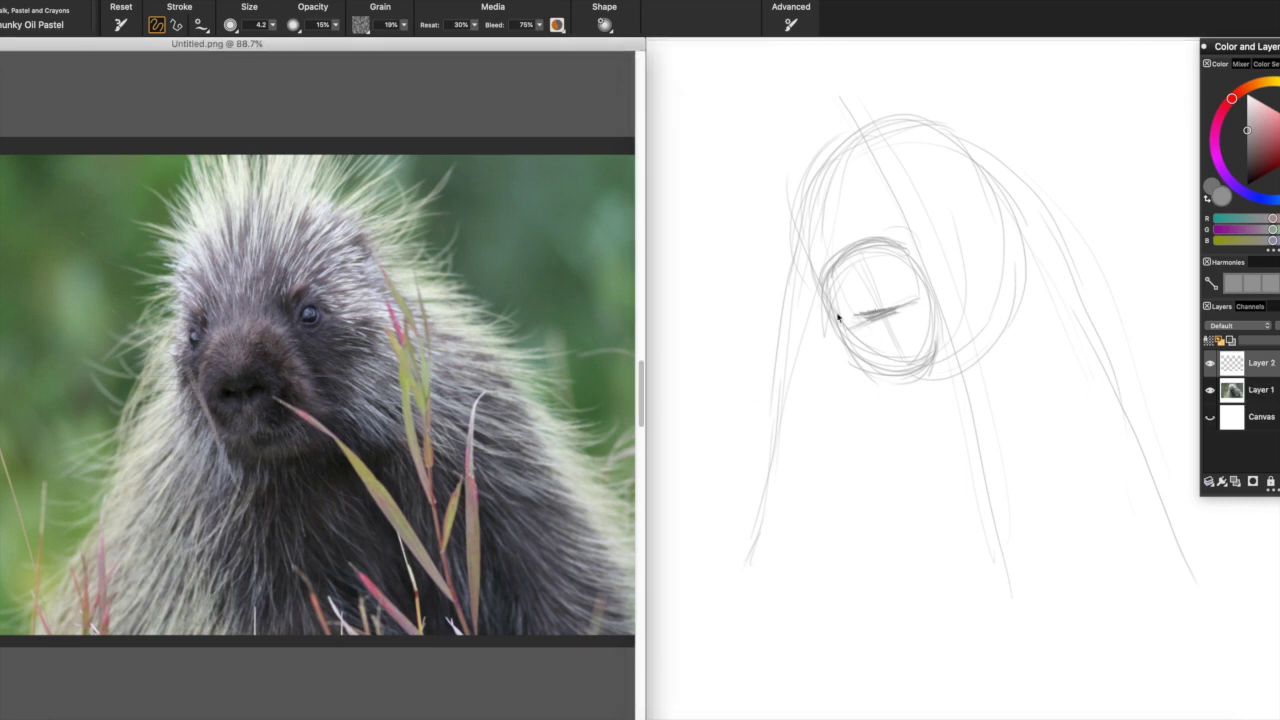
pyautogui.click(814, 275)
pyautogui.moveTo(824, 290); pyautogui.dragTo(855, 384)
pyautogui.moveTo(832, 312); pyautogui.dragTo(872, 390)
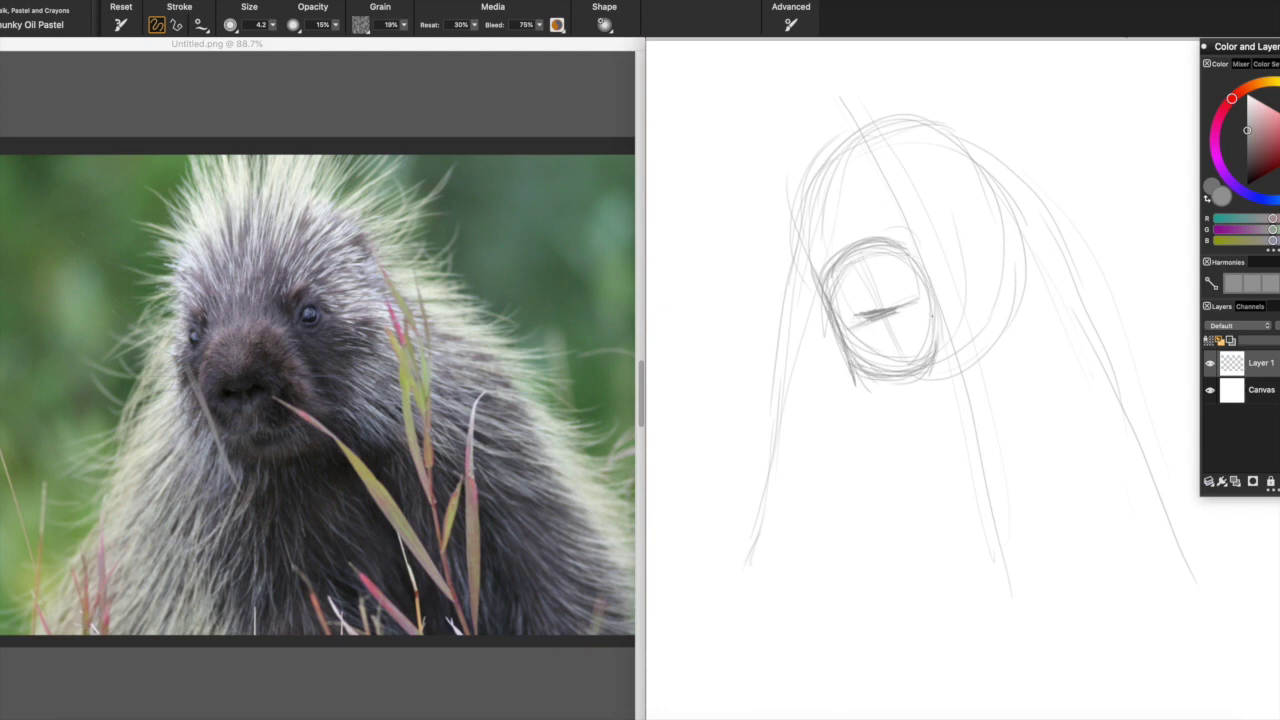
pyautogui.click(285, 318)
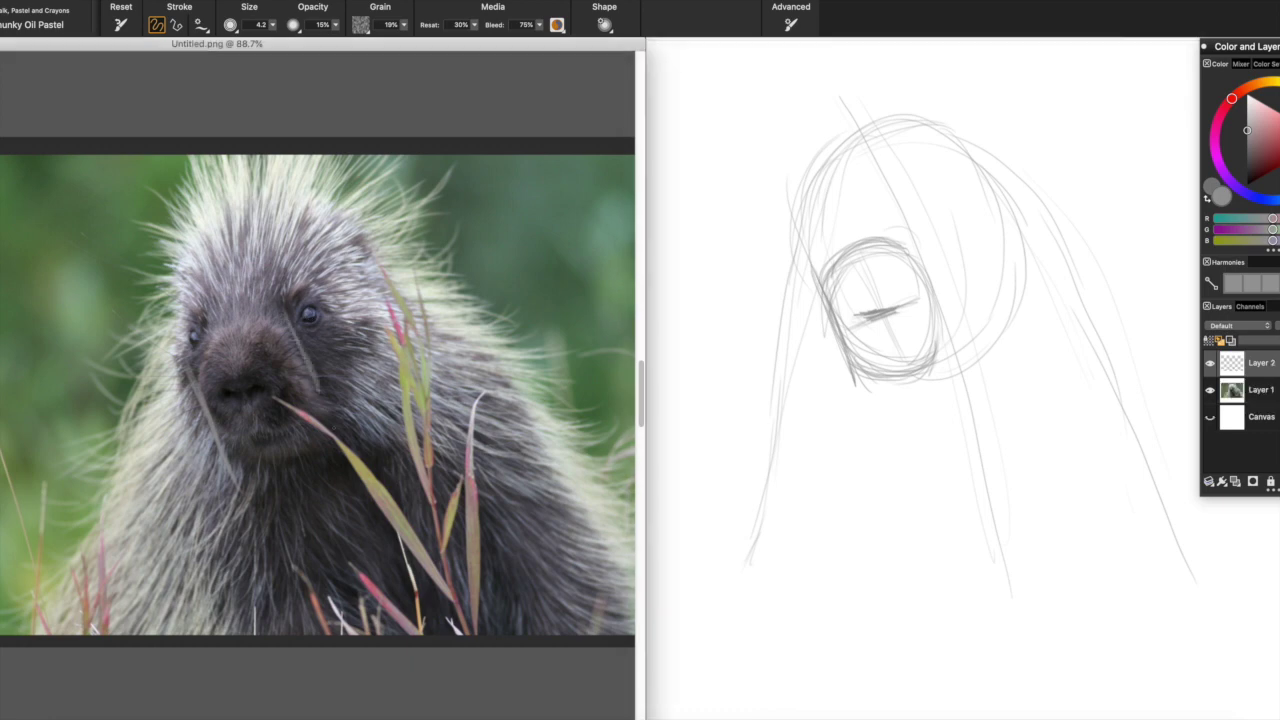
pyautogui.click(916, 267)
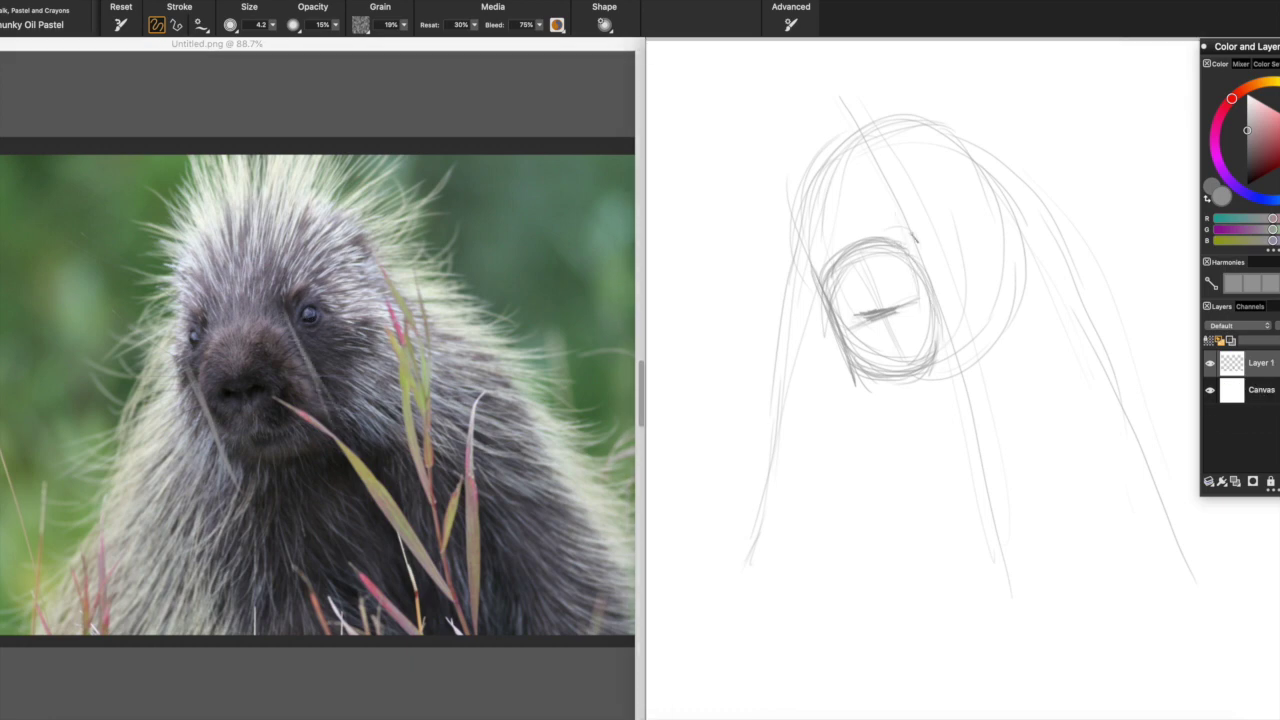
pyautogui.moveTo(916, 240); pyautogui.dragTo(952, 358)
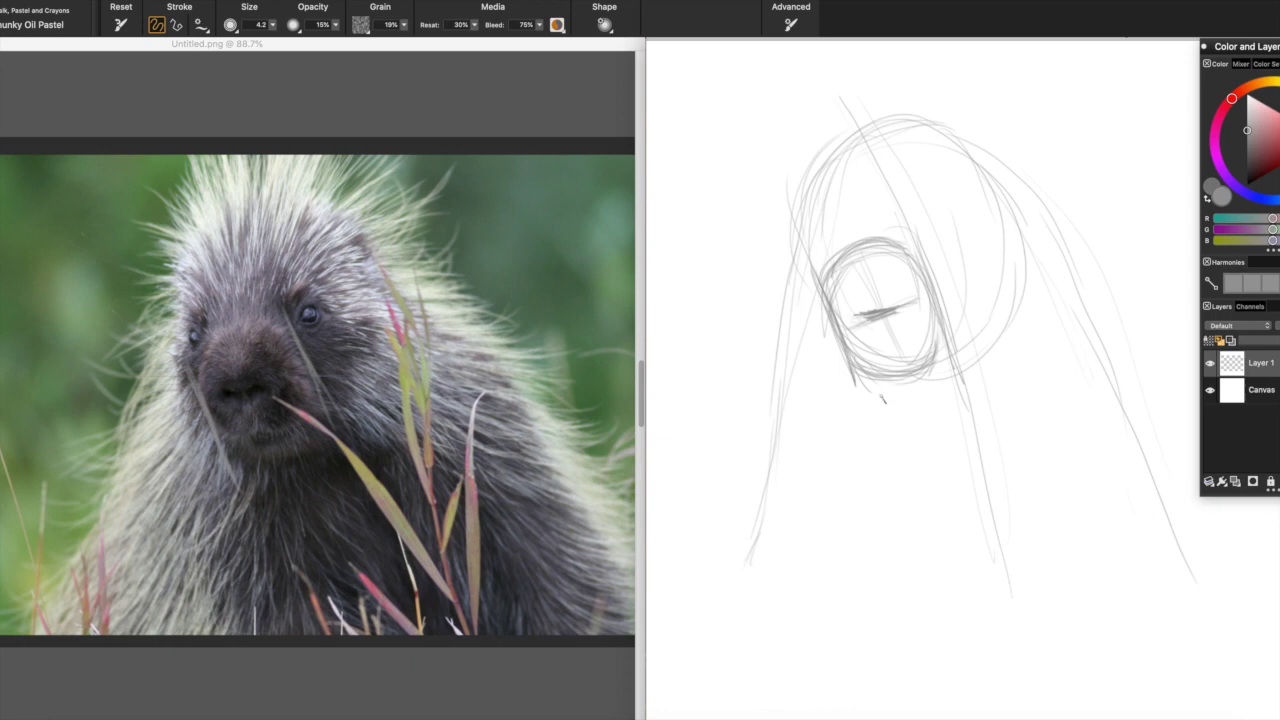
pyautogui.moveTo(886, 377)
pyautogui.mouseDown()
pyautogui.moveTo(948, 382)
pyautogui.moveTo(888, 378)
pyautogui.mouseUp()
# - Draw a slanted eye guideline across the top of the muzzle oval and place both eyes on it
pyautogui.click(196, 340)
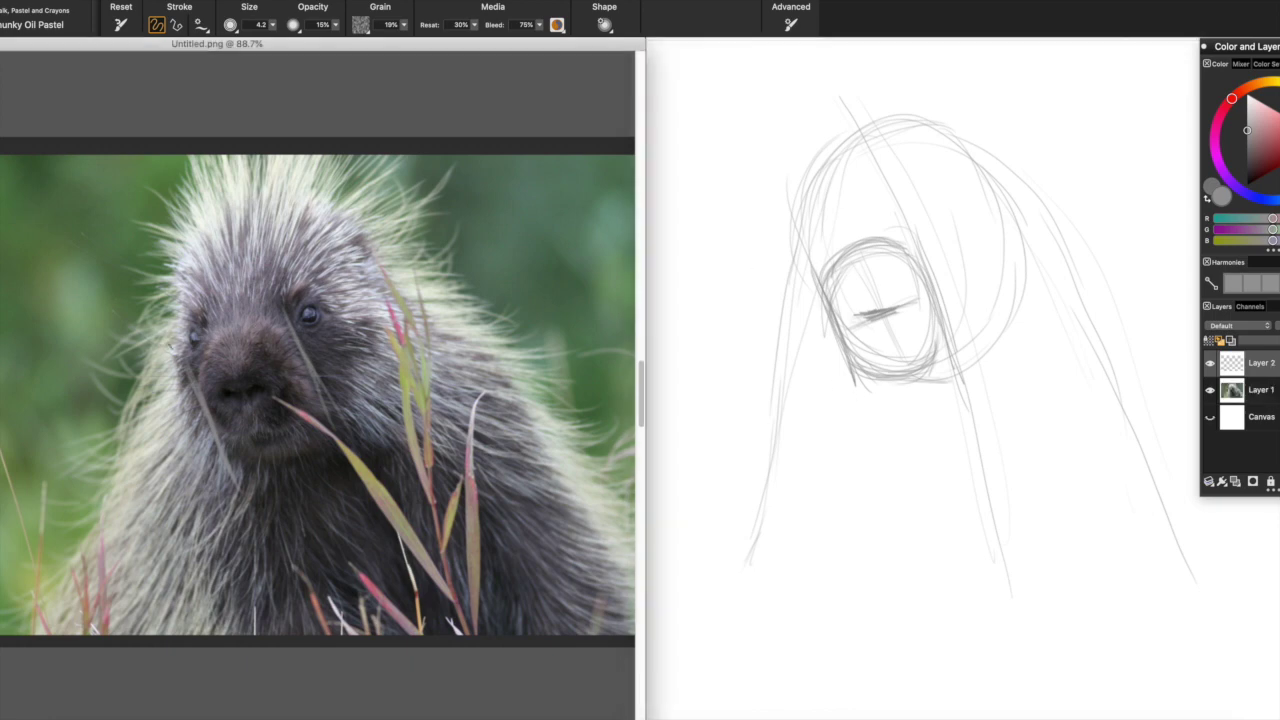
pyautogui.click(782, 279)
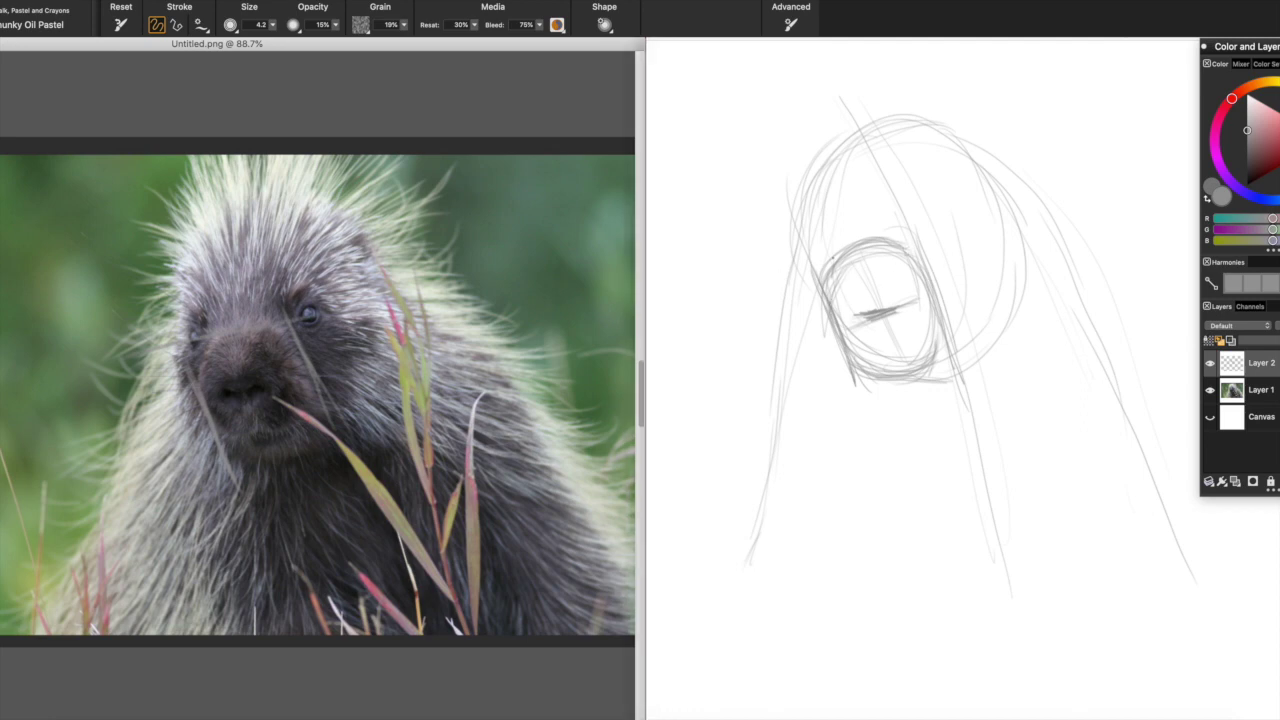
pyautogui.moveTo(786, 271); pyautogui.dragTo(940, 231)
pyautogui.moveTo(862, 246)
pyautogui.mouseDown()
pyautogui.moveTo(953, 223)
pyautogui.moveTo(926, 237)
pyautogui.mouseUp()
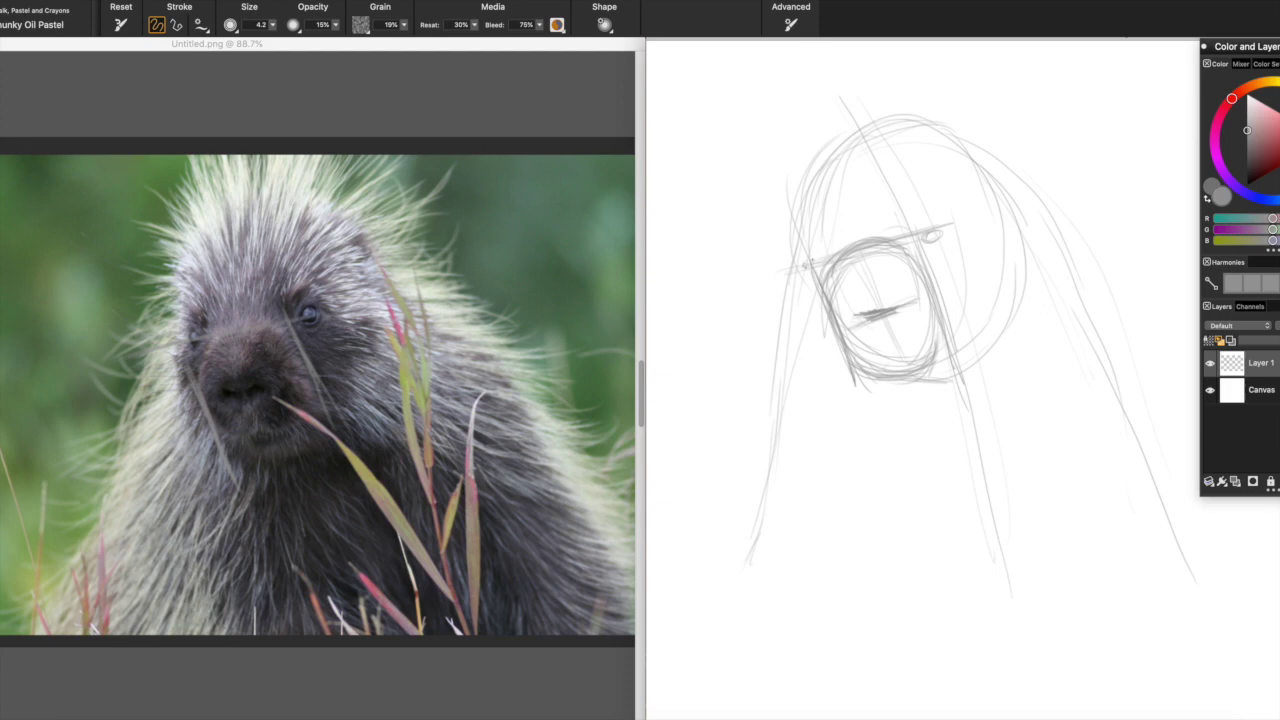
pyautogui.moveTo(810, 264); pyautogui.dragTo(815, 267)
# - Sketch the ear on the upper edge of the head and extend the near-side body contour downward
pyautogui.moveTo(961, 147); pyautogui.dragTo(976, 154)
pyautogui.moveTo(740, 570); pyautogui.dragTo(716, 635)
# - Mark the chin curve on the photo and sketch the chin and jaw line from under the muzzle out to the cheek
pyautogui.moveTo(866, 387); pyautogui.dragTo(893, 408)
pyautogui.click(268, 458)
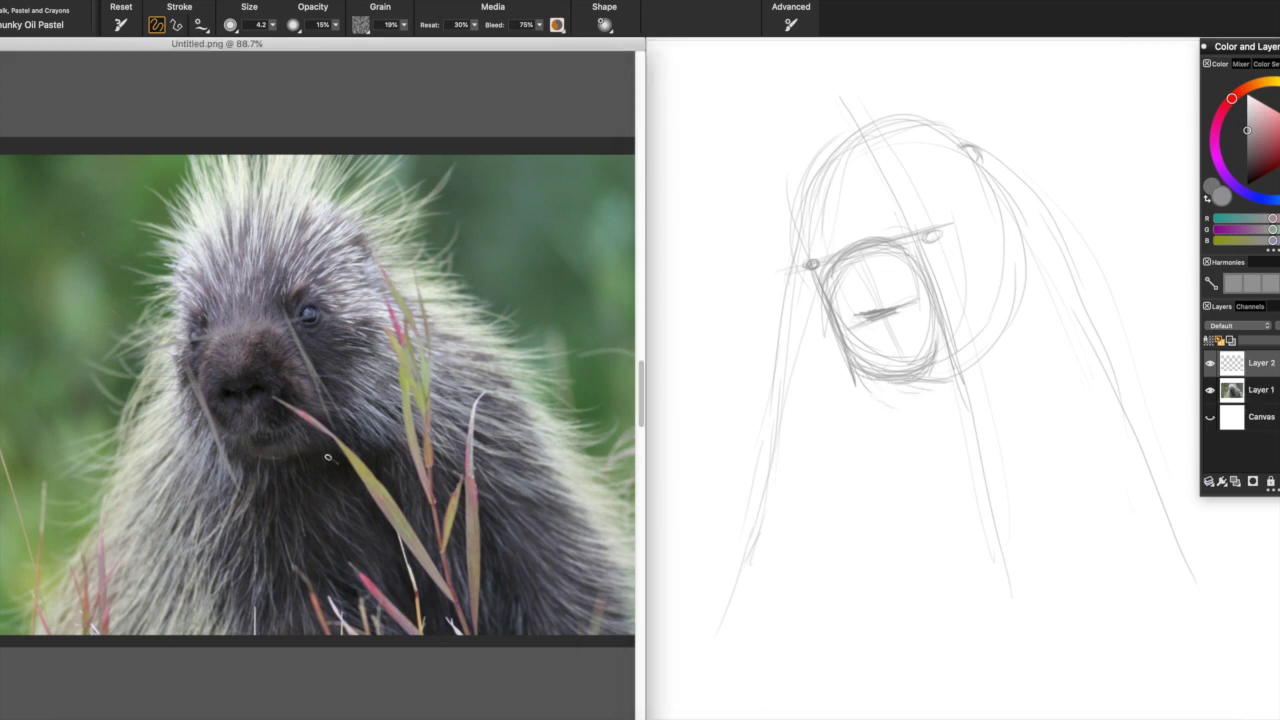
pyautogui.moveTo(262, 462); pyautogui.dragTo(308, 462)
pyautogui.click(904, 398)
pyautogui.moveTo(891, 384); pyautogui.dragTo(1026, 381)
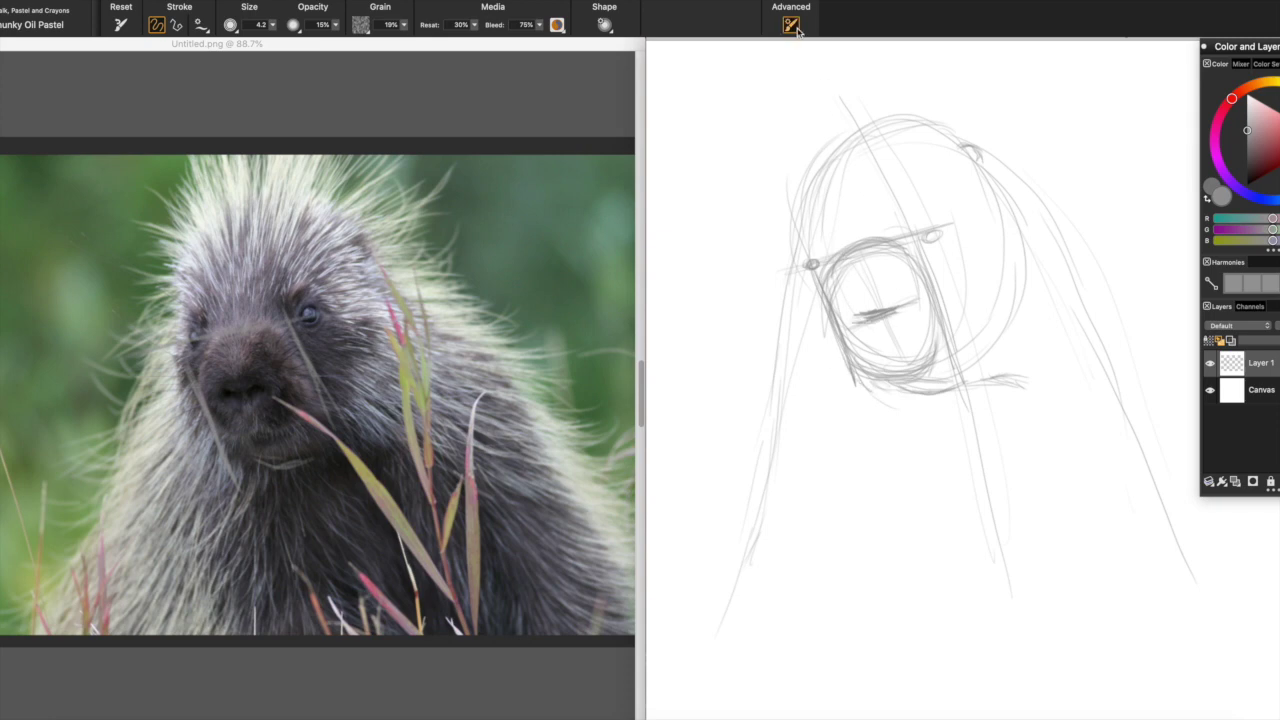
# - Retrace the action line above the eyes and below the jaw, and clear the grey marks from the photo
pyautogui.moveTo(853, 103); pyautogui.dragTo(913, 217)
pyautogui.moveTo(959, 397); pyautogui.dragTo(1003, 580)
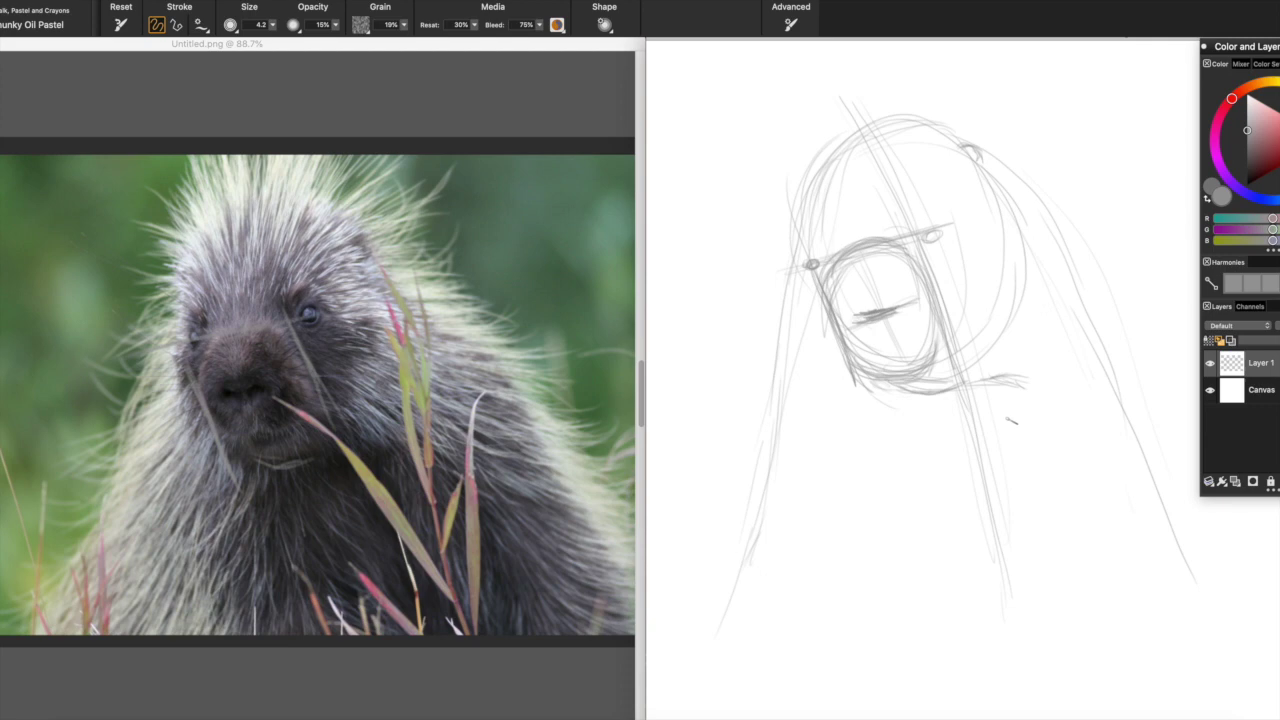
pyautogui.click(573, 142)
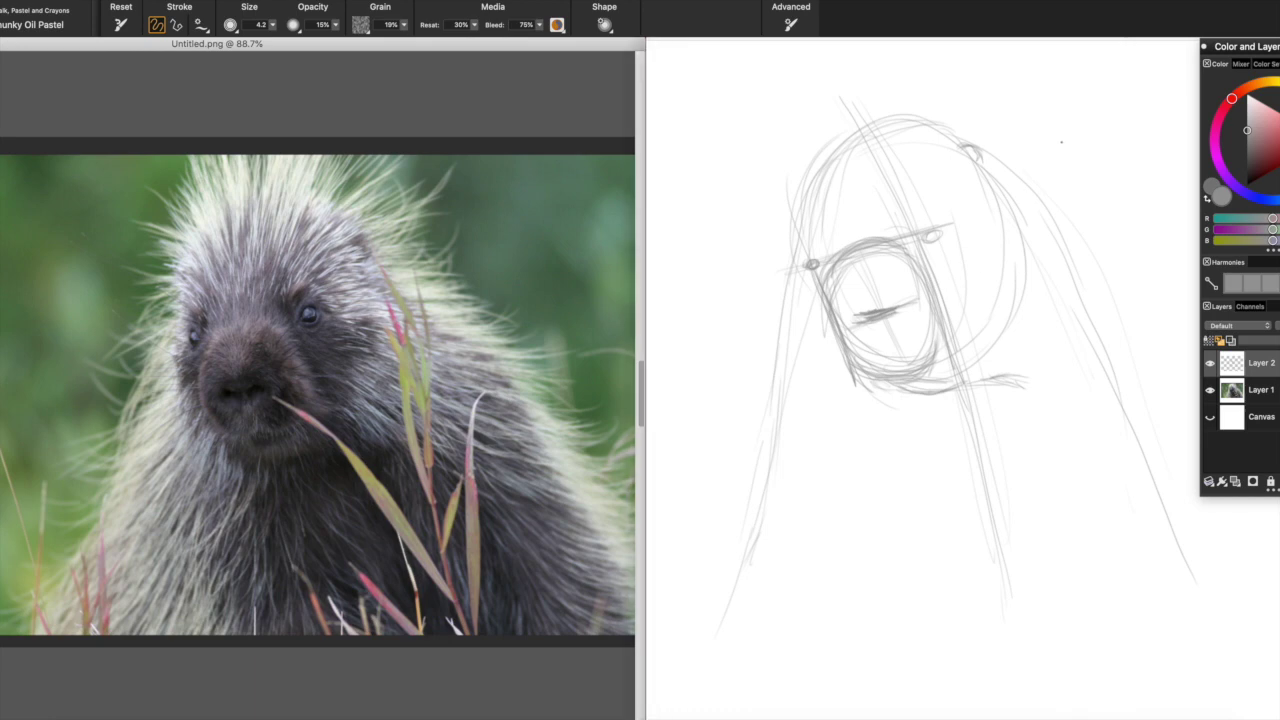
pyautogui.click(1029, 571)
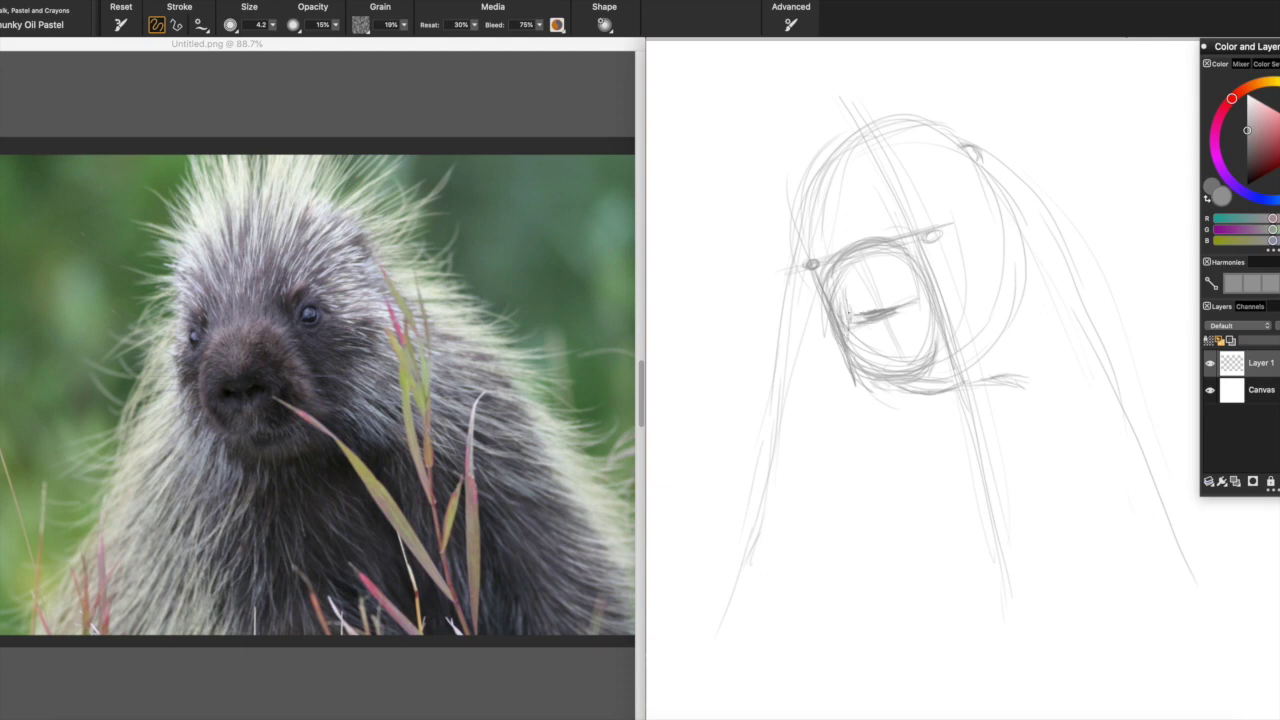
# - Add short fur strokes around the nose, across the muzzle and below the chin, following the hair direction
pyautogui.moveTo(852, 296)
pyautogui.mouseDown()
pyautogui.moveTo(885, 283)
pyautogui.moveTo(910, 304)
pyautogui.mouseUp()
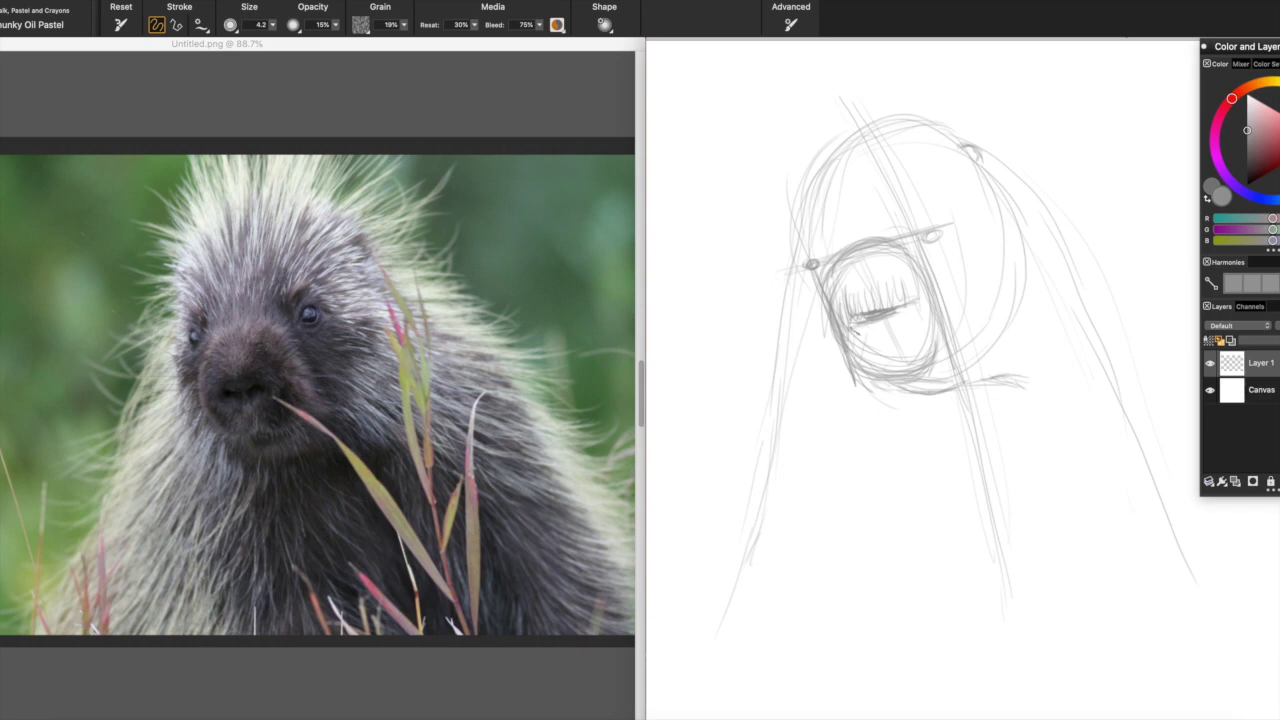
pyautogui.moveTo(887, 321); pyautogui.dragTo(889, 337)
pyautogui.moveTo(894, 345); pyautogui.dragTo(903, 359)
pyautogui.moveTo(899, 325)
pyautogui.mouseDown()
pyautogui.moveTo(910, 354)
pyautogui.moveTo(920, 344)
pyautogui.mouseUp()
pyautogui.moveTo(840, 283); pyautogui.dragTo(843, 302)
pyautogui.moveTo(851, 268)
pyautogui.mouseDown()
pyautogui.moveTo(855, 294)
pyautogui.moveTo(866, 291)
pyautogui.mouseUp()
pyautogui.moveTo(871, 269)
pyautogui.mouseDown()
pyautogui.moveTo(907, 249)
pyautogui.moveTo(822, 304)
pyautogui.moveTo(844, 402)
pyautogui.moveTo(883, 404)
pyautogui.mouseUp()
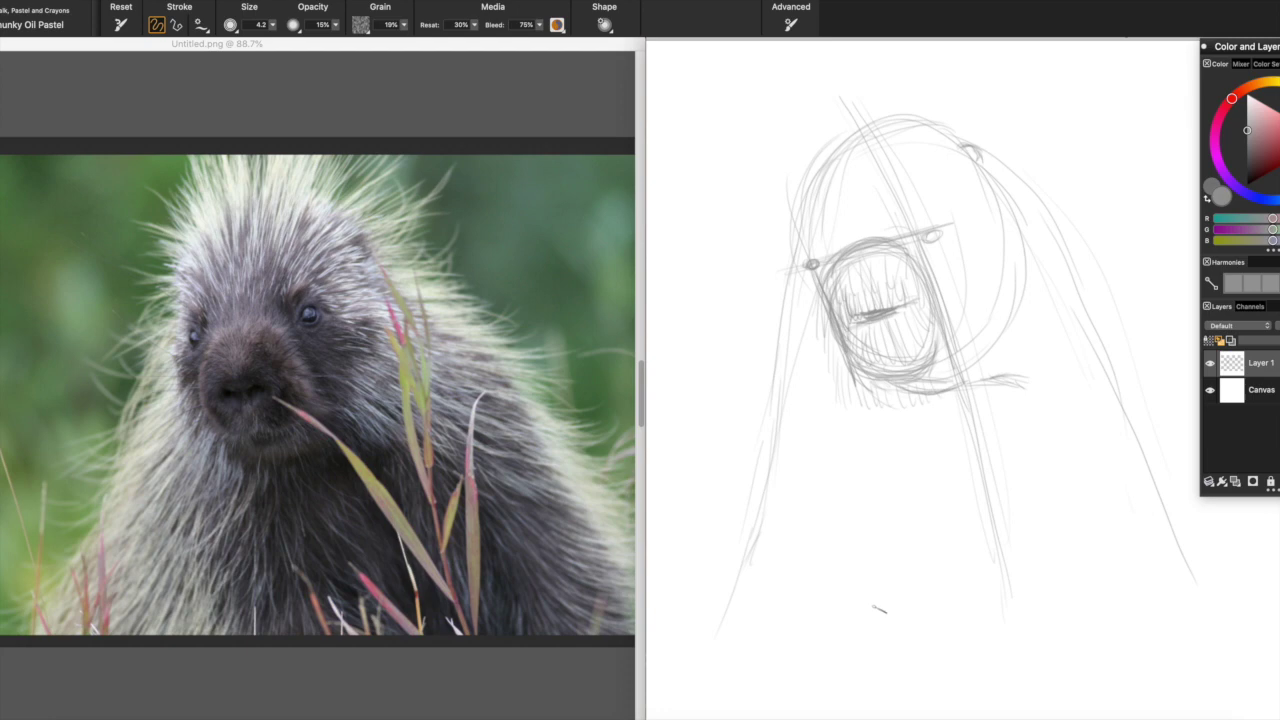
# - Add fur strokes along the left cheek beside the muzzle and upward across the forehead above the eye line
pyautogui.moveTo(804, 297); pyautogui.dragTo(843, 340)
pyautogui.moveTo(808, 296); pyautogui.dragTo(845, 376)
pyautogui.moveTo(830, 218); pyautogui.dragTo(825, 254)
pyautogui.moveTo(821, 210); pyautogui.dragTo(822, 256)
pyautogui.moveTo(838, 184)
pyautogui.mouseDown()
pyautogui.moveTo(836, 254)
pyautogui.moveTo(844, 244)
pyautogui.mouseUp()
pyautogui.moveTo(856, 188); pyautogui.dragTo(860, 230)
pyautogui.moveTo(876, 192)
pyautogui.mouseDown()
pyautogui.moveTo(872, 234)
pyautogui.moveTo(886, 234)
pyautogui.mouseUp()
pyautogui.moveTo(908, 198); pyautogui.dragTo(906, 222)
pyautogui.moveTo(932, 175); pyautogui.dragTo(929, 204)
pyautogui.moveTo(945, 180); pyautogui.dragTo(941, 212)
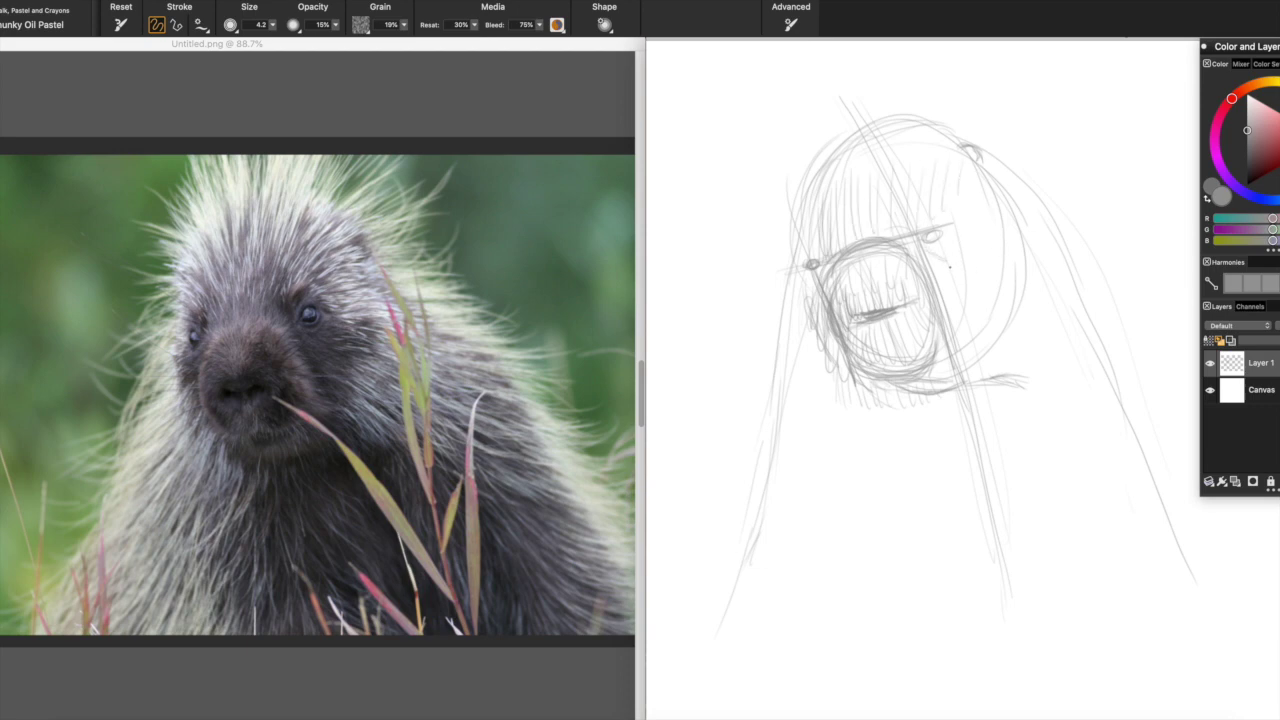
# - Add fur strokes on the cheek below the right eye and hanging from the jaw line beneath it
pyautogui.moveTo(934, 252)
pyautogui.mouseDown()
pyautogui.moveTo(966, 256)
pyautogui.moveTo(972, 288)
pyautogui.mouseUp()
pyautogui.moveTo(962, 298); pyautogui.dragTo(972, 304)
pyautogui.moveTo(950, 310); pyautogui.dragTo(976, 328)
pyautogui.moveTo(954, 334); pyautogui.dragTo(966, 342)
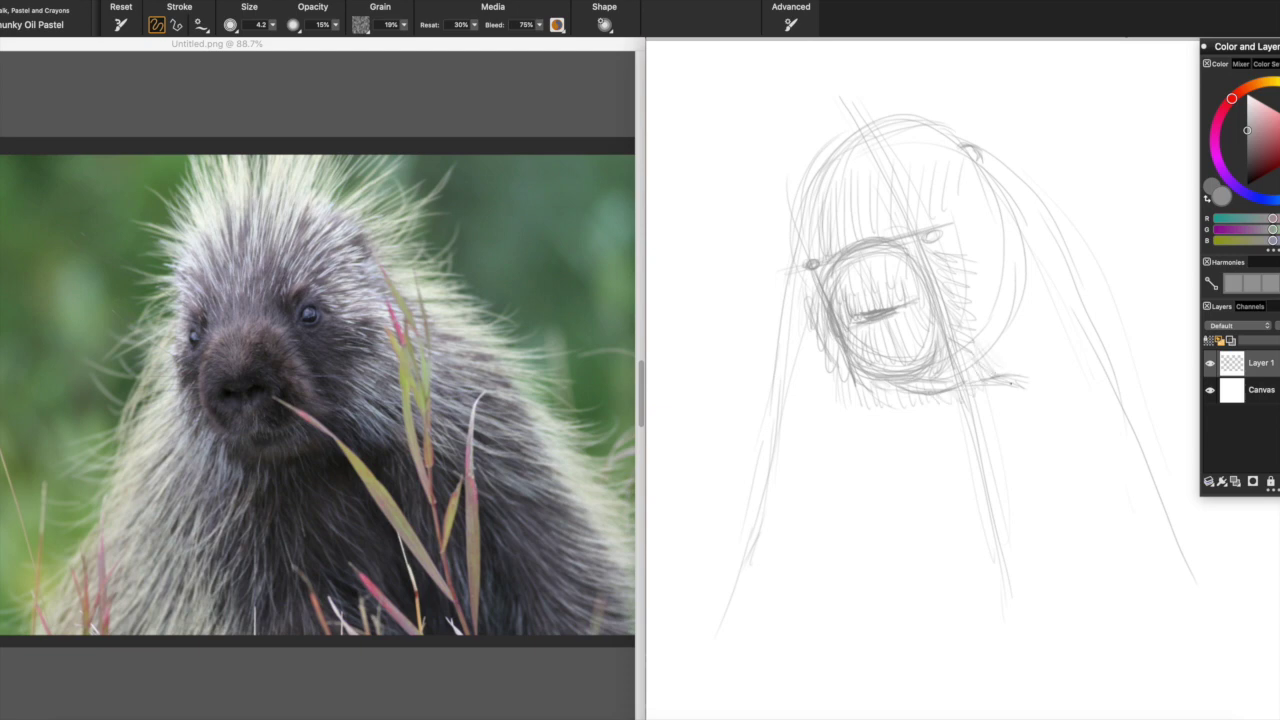
pyautogui.moveTo(987, 382)
pyautogui.mouseDown()
pyautogui.moveTo(975, 376)
pyautogui.moveTo(950, 430)
pyautogui.moveTo(962, 436)
pyautogui.mouseUp()
pyautogui.moveTo(922, 396); pyautogui.dragTo(978, 438)
pyautogui.moveTo(1008, 384)
pyautogui.mouseDown()
pyautogui.moveTo(1007, 431)
pyautogui.moveTo(971, 416)
pyautogui.moveTo(940, 448)
pyautogui.mouseUp()
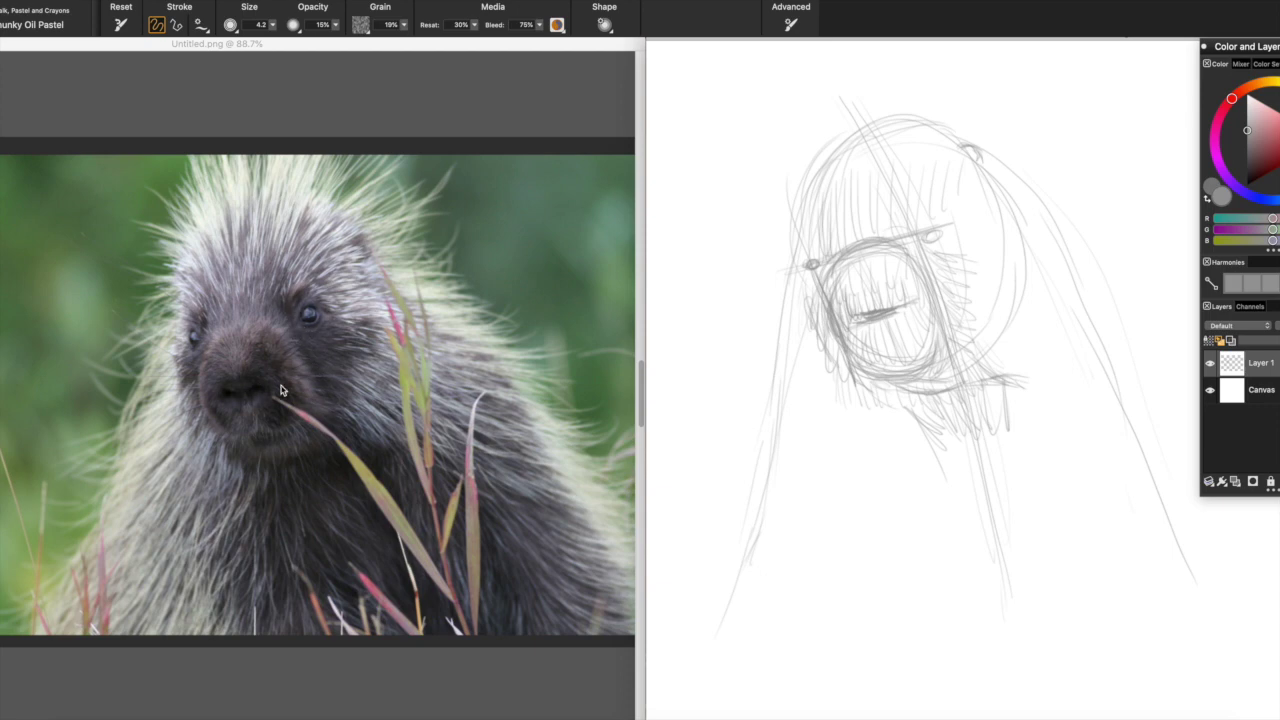
# - Draw longer downward fur strokes from the jaw over the chest around the action line
pyautogui.moveTo(908, 425)
pyautogui.mouseDown()
pyautogui.moveTo(948, 461)
pyautogui.moveTo(956, 425)
pyautogui.moveTo(972, 498)
pyautogui.mouseUp()
pyautogui.moveTo(986, 422); pyautogui.dragTo(1014, 538)
pyautogui.moveTo(1020, 462); pyautogui.dragTo(1036, 542)
pyautogui.moveTo(956, 498)
pyautogui.mouseDown()
pyautogui.moveTo(982, 538)
pyautogui.moveTo(968, 558)
pyautogui.moveTo(984, 584)
pyautogui.mouseUp()
pyautogui.moveTo(956, 530)
pyautogui.mouseDown()
pyautogui.moveTo(976, 584)
pyautogui.moveTo(958, 576)
pyautogui.mouseUp()
pyautogui.moveTo(916, 450); pyautogui.dragTo(948, 536)
pyautogui.moveTo(922, 480); pyautogui.dragTo(946, 526)
pyautogui.moveTo(904, 434); pyautogui.dragTo(908, 460)
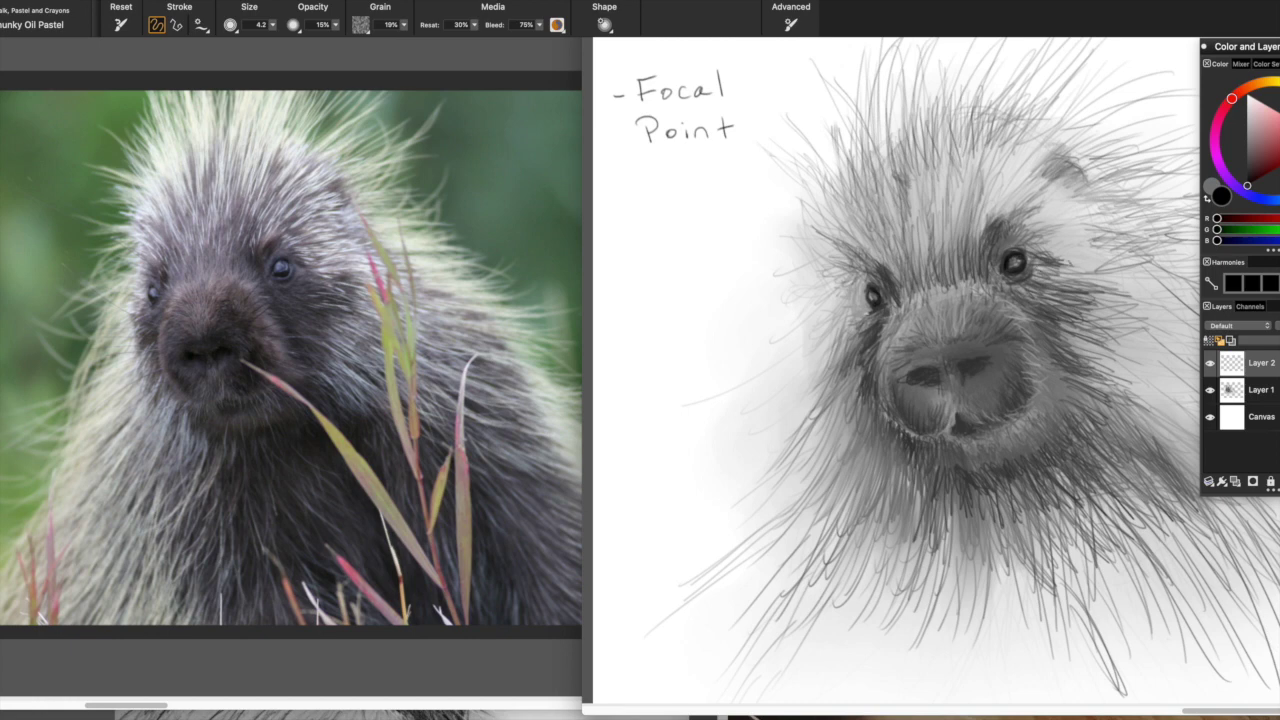
# - Choose a light grey and dab small highlights into both eyes and at the nostril of the shaded porcupine portrait
pyautogui.click(1247, 110)
pyautogui.click(1247, 110)
pyautogui.click(1014, 262)
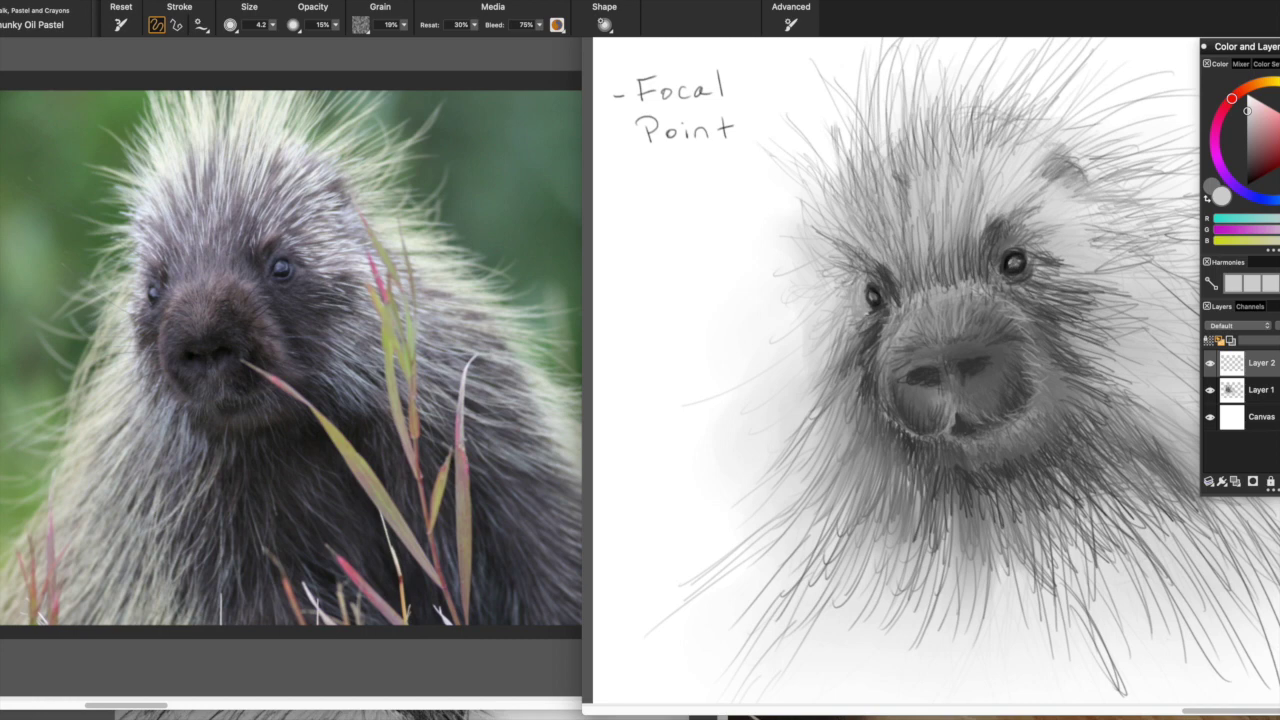
pyautogui.click(1015, 260)
pyautogui.click(1015, 259)
pyautogui.click(1014, 262)
pyautogui.click(1017, 263)
pyautogui.click(1013, 260)
pyautogui.click(877, 300)
pyautogui.click(886, 293)
pyautogui.click(1008, 268)
pyautogui.click(1020, 263)
pyautogui.click(1016, 260)
pyautogui.click(1010, 262)
pyautogui.moveTo(930, 385); pyautogui.dragTo(935, 399)
# - Bring the finished drawing of two porcupines to the front and place its window beside the portrait for comparison
pyautogui.click(490, 716)
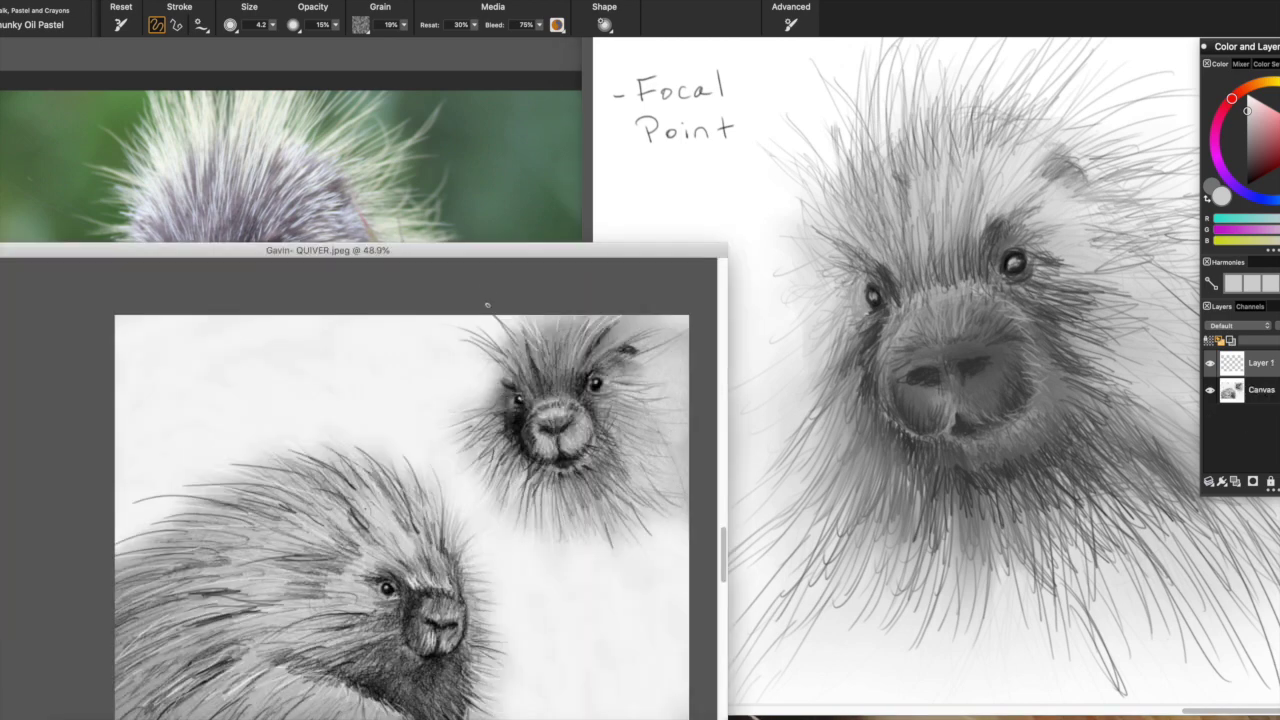
pyautogui.moveTo(487, 250); pyautogui.dragTo(425, 91)
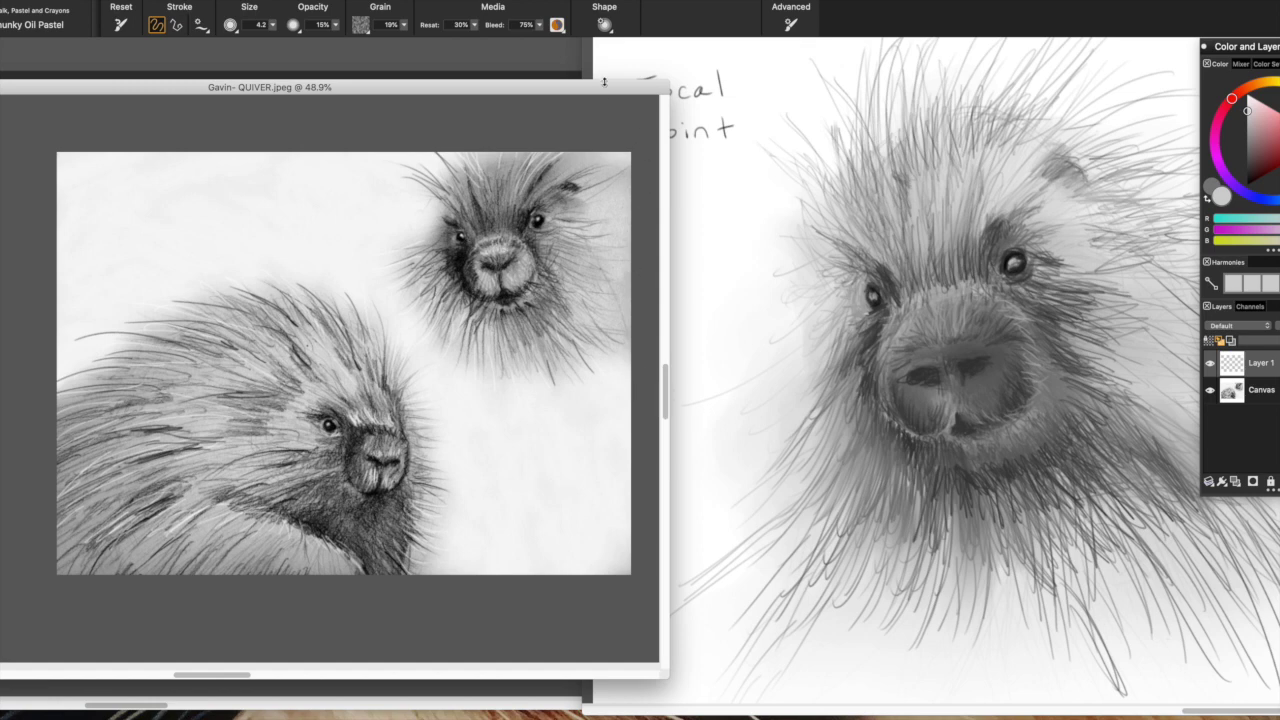
pyautogui.moveTo(604, 83); pyautogui.dragTo(542, 73)
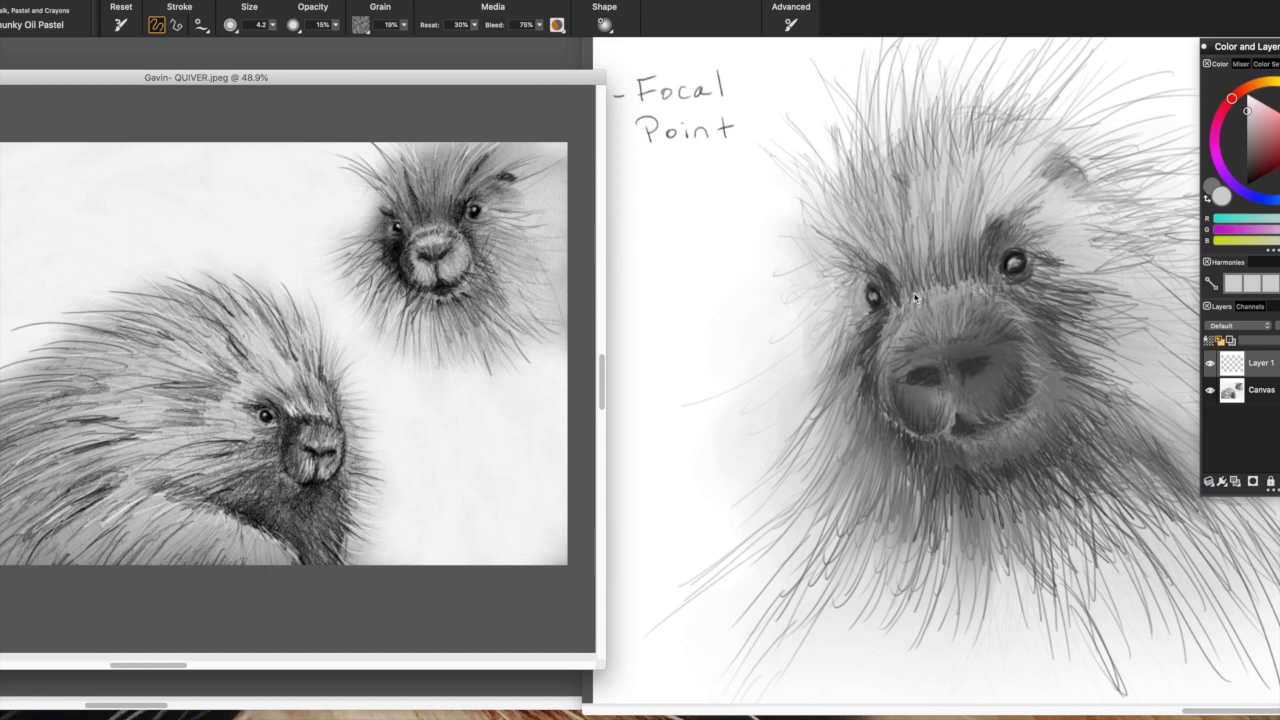
pyautogui.moveTo(473, 79); pyautogui.dragTo(449, 49)
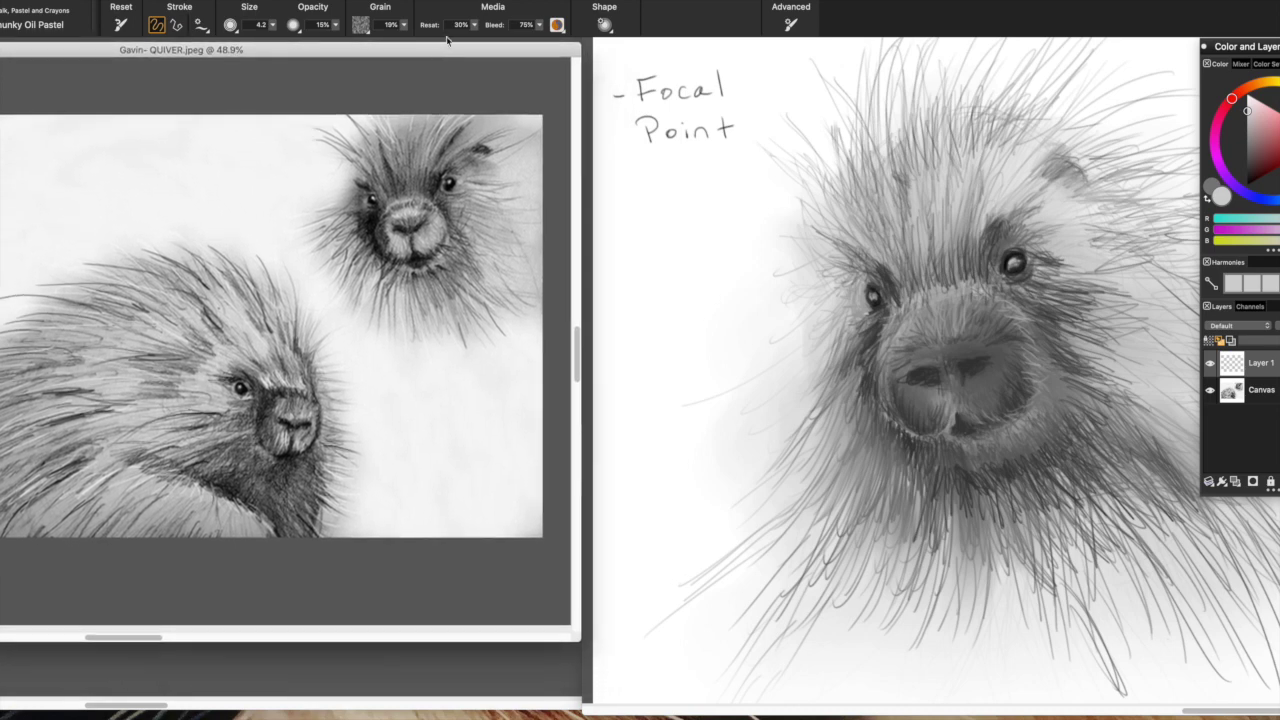